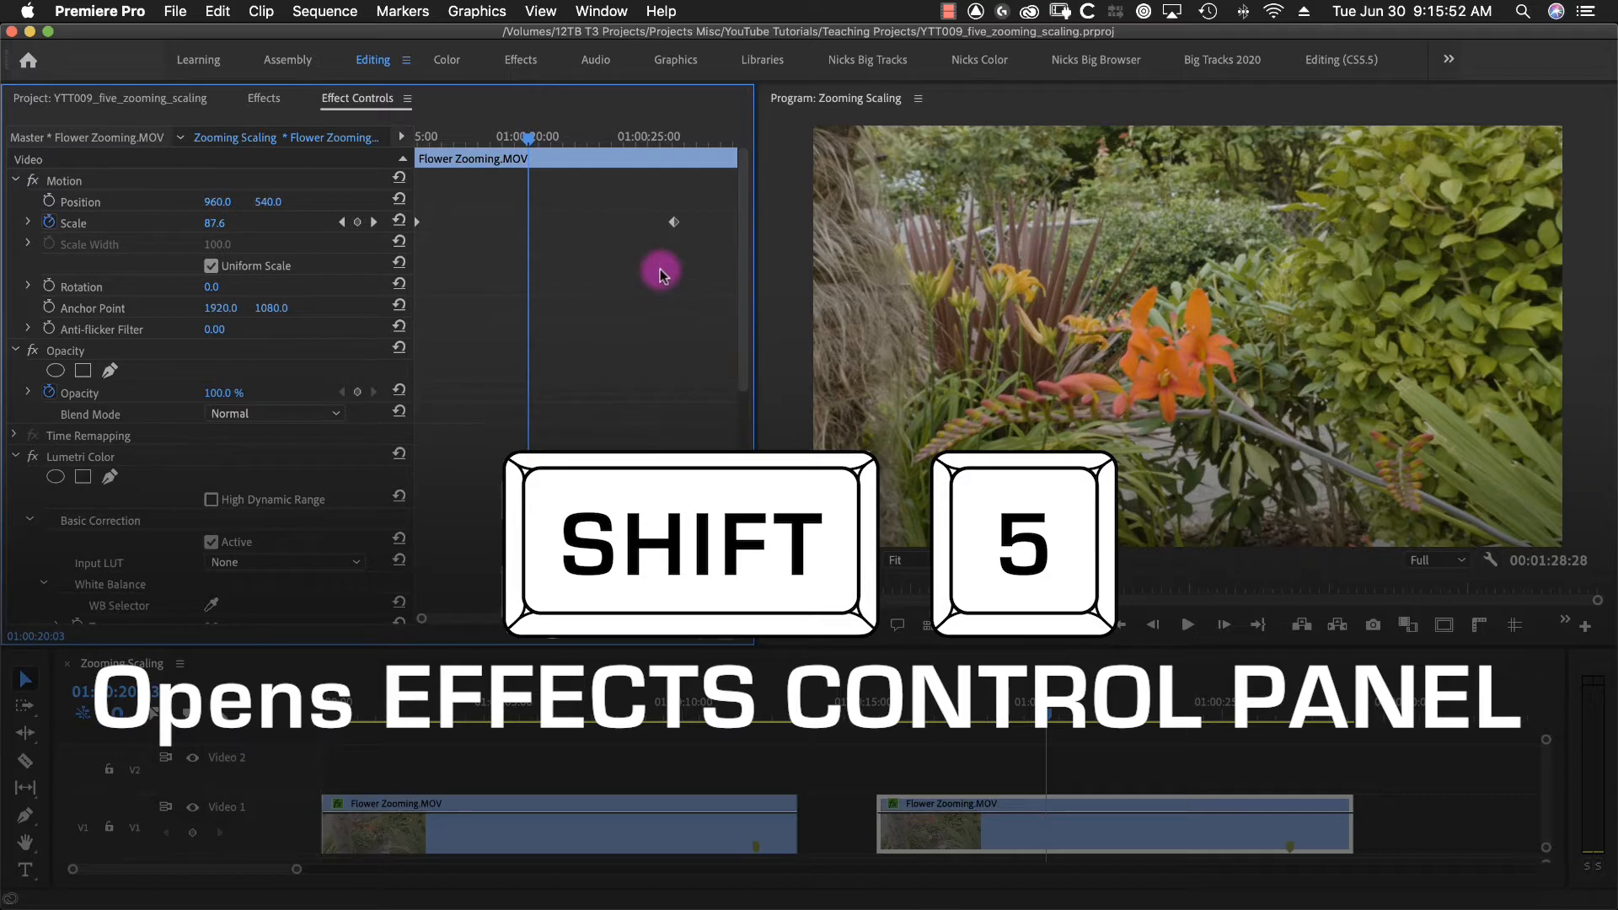
Step: Review the clip's zoom by visiting both Scale keyframes and playing back its ending and beginning
{"action": "left_click", "coordinate": [341, 222]}
{"action": "left_click", "coordinate": [373, 222]}
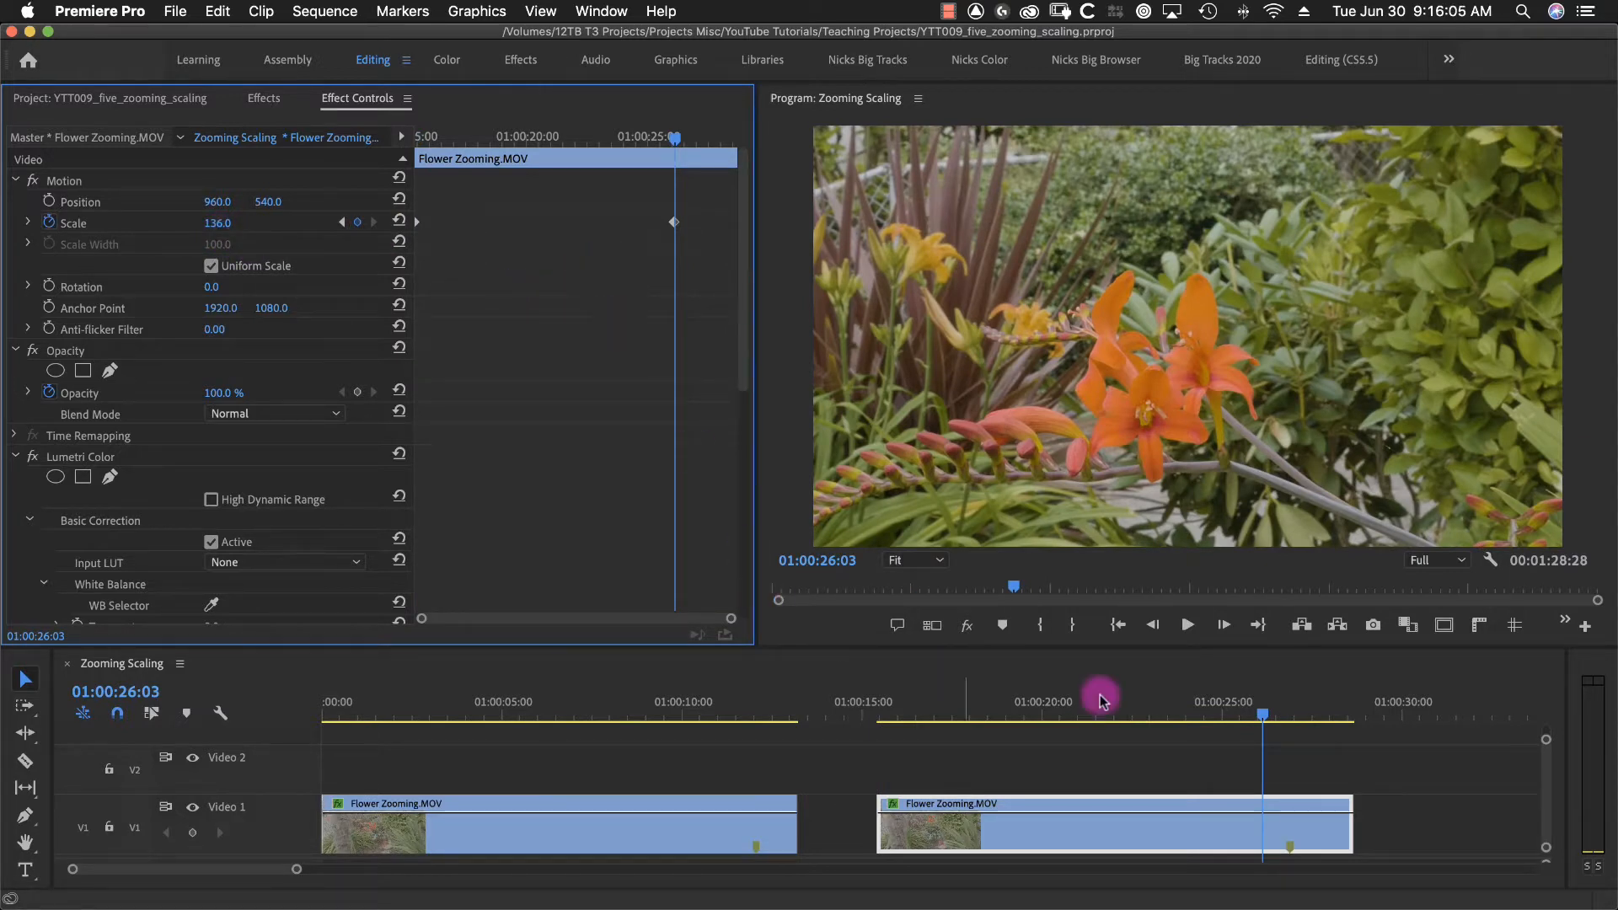
{"action": "left_click", "coordinate": [1240, 705]}
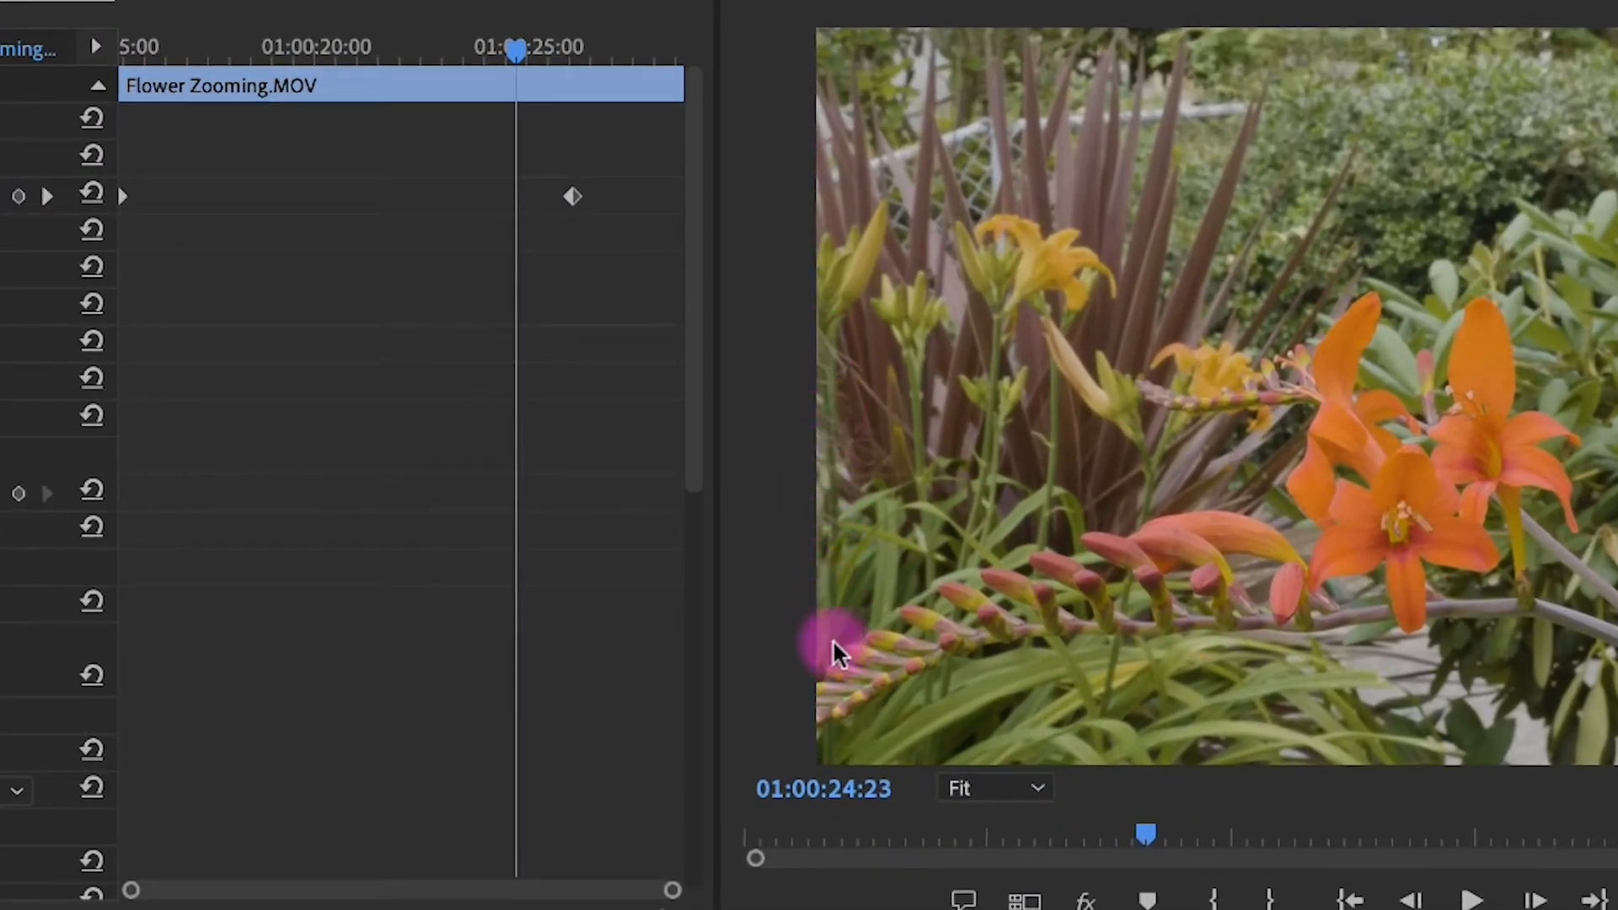
{"action": "key", "text": "space"}
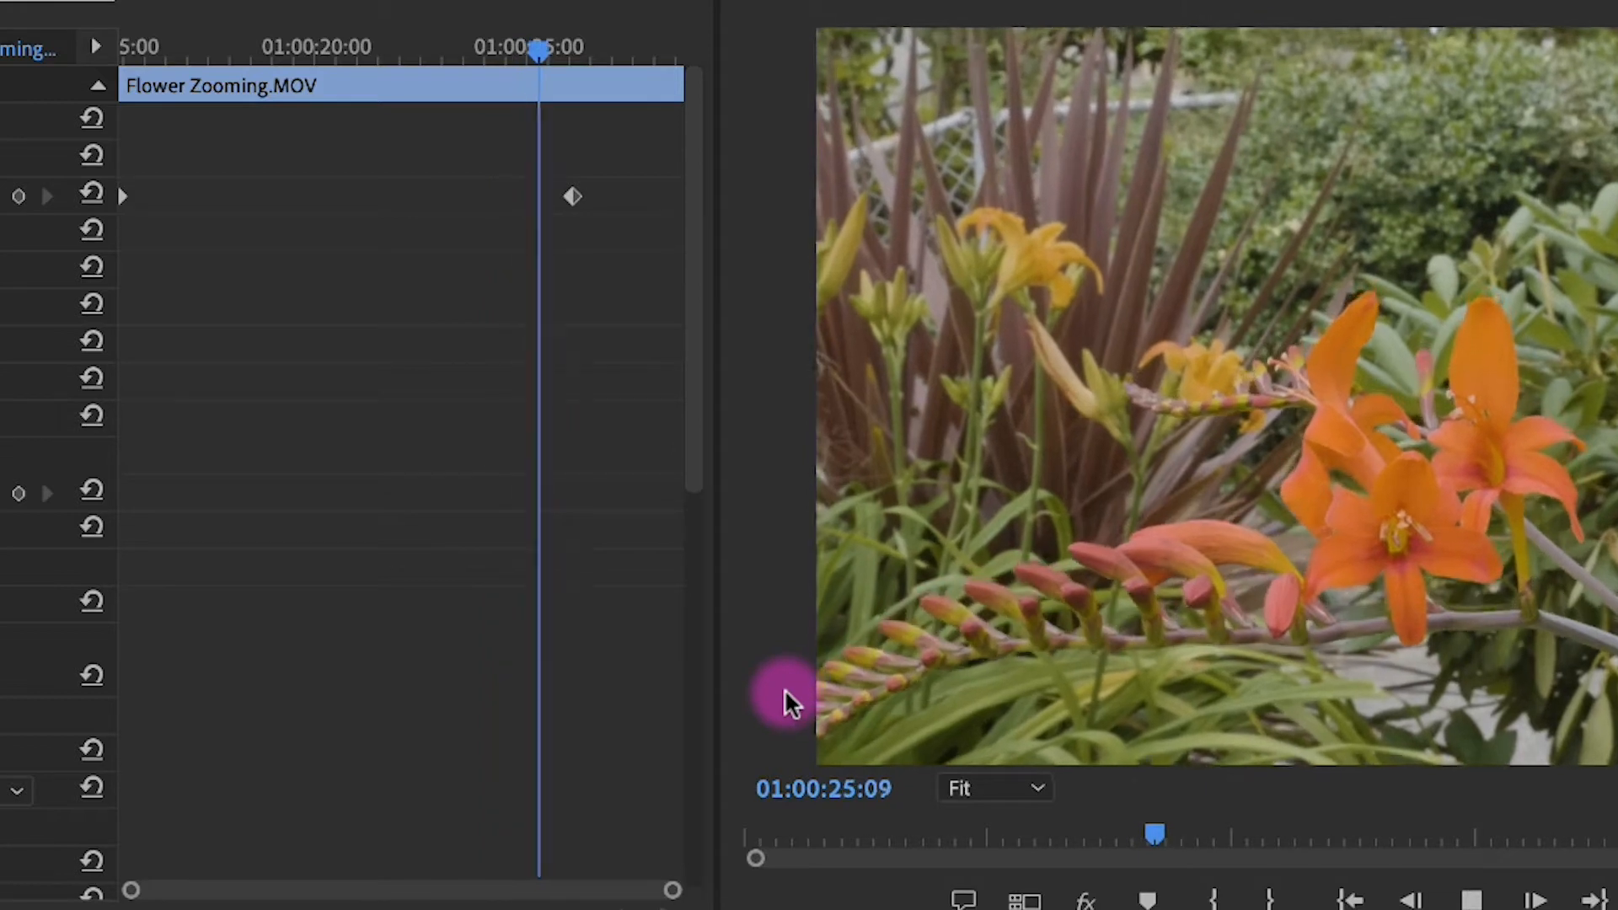
{"action": "key", "text": "space"}
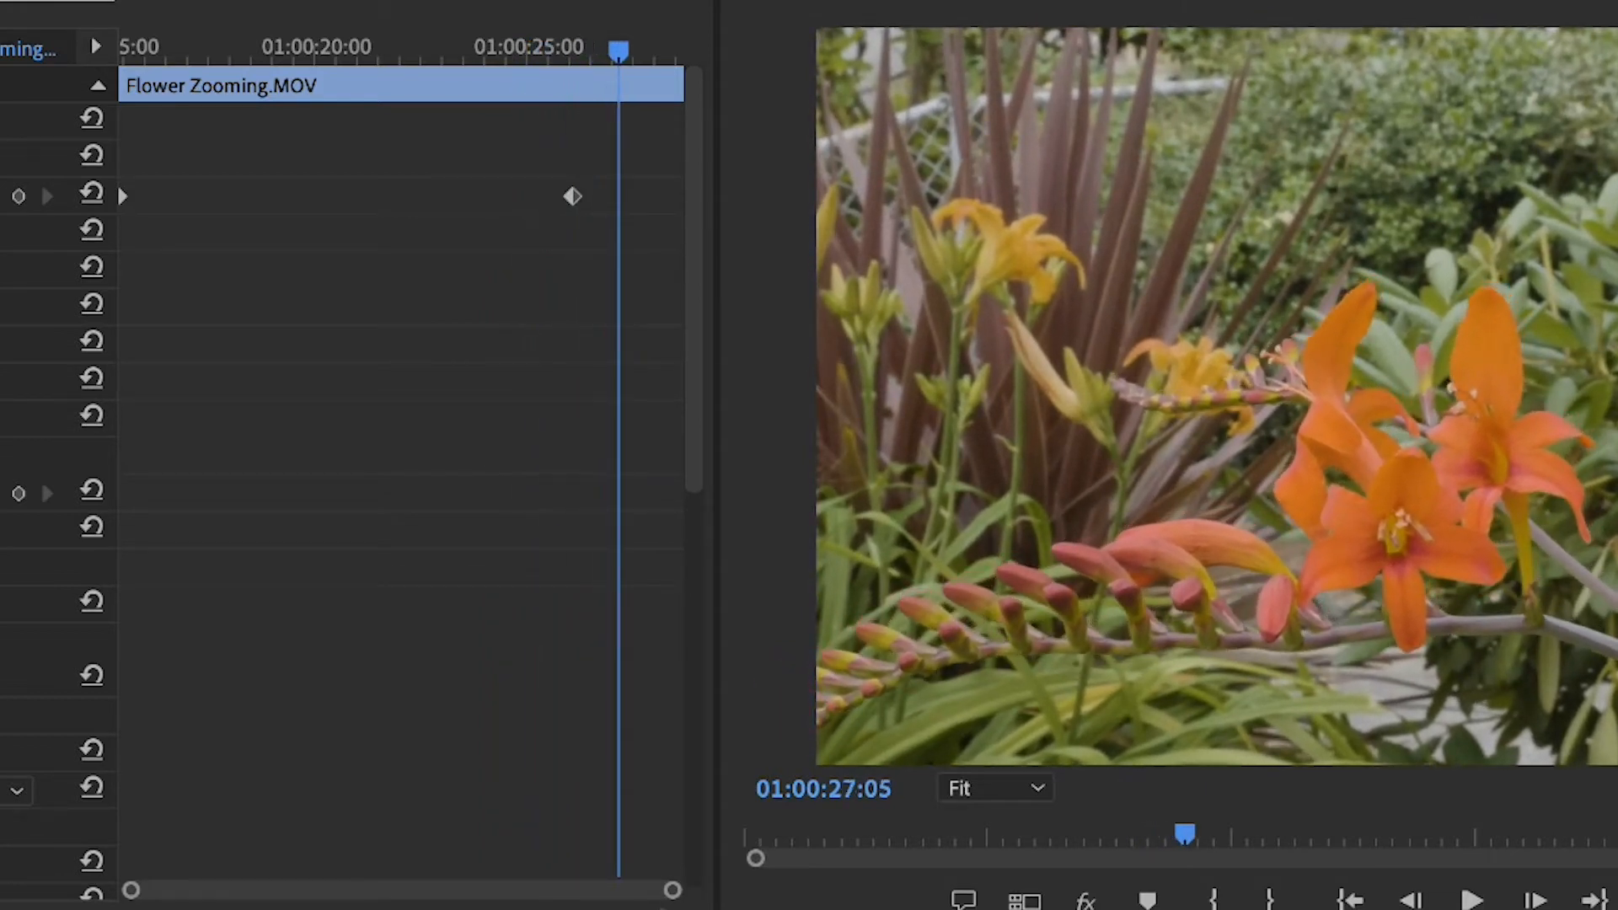
{"action": "key", "text": "space"}
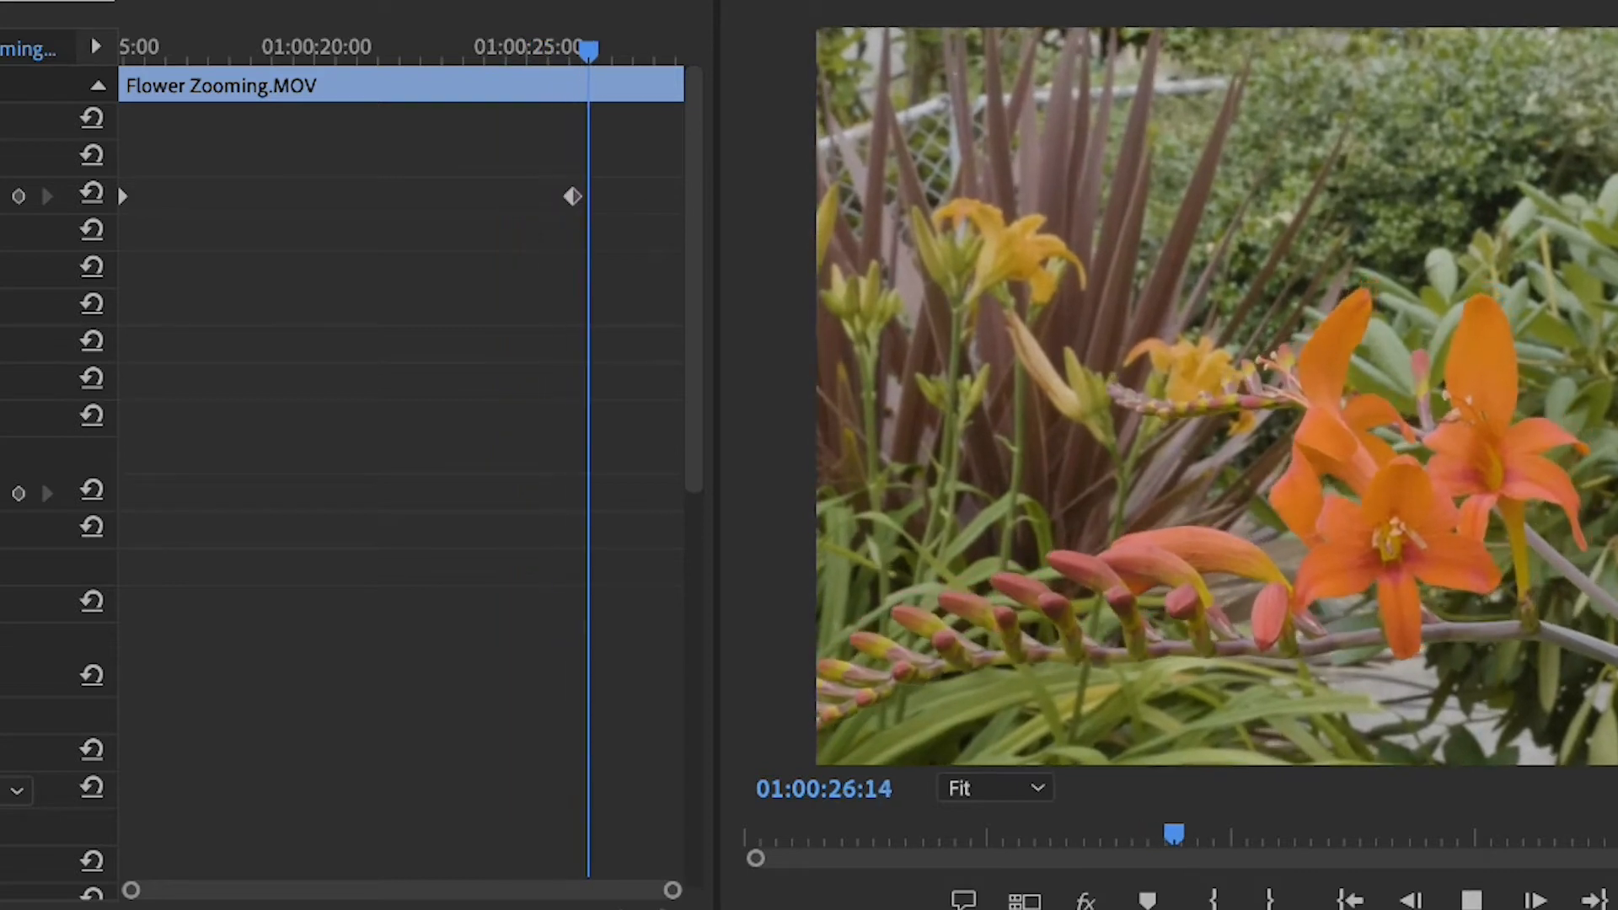
{"action": "key", "text": "space"}
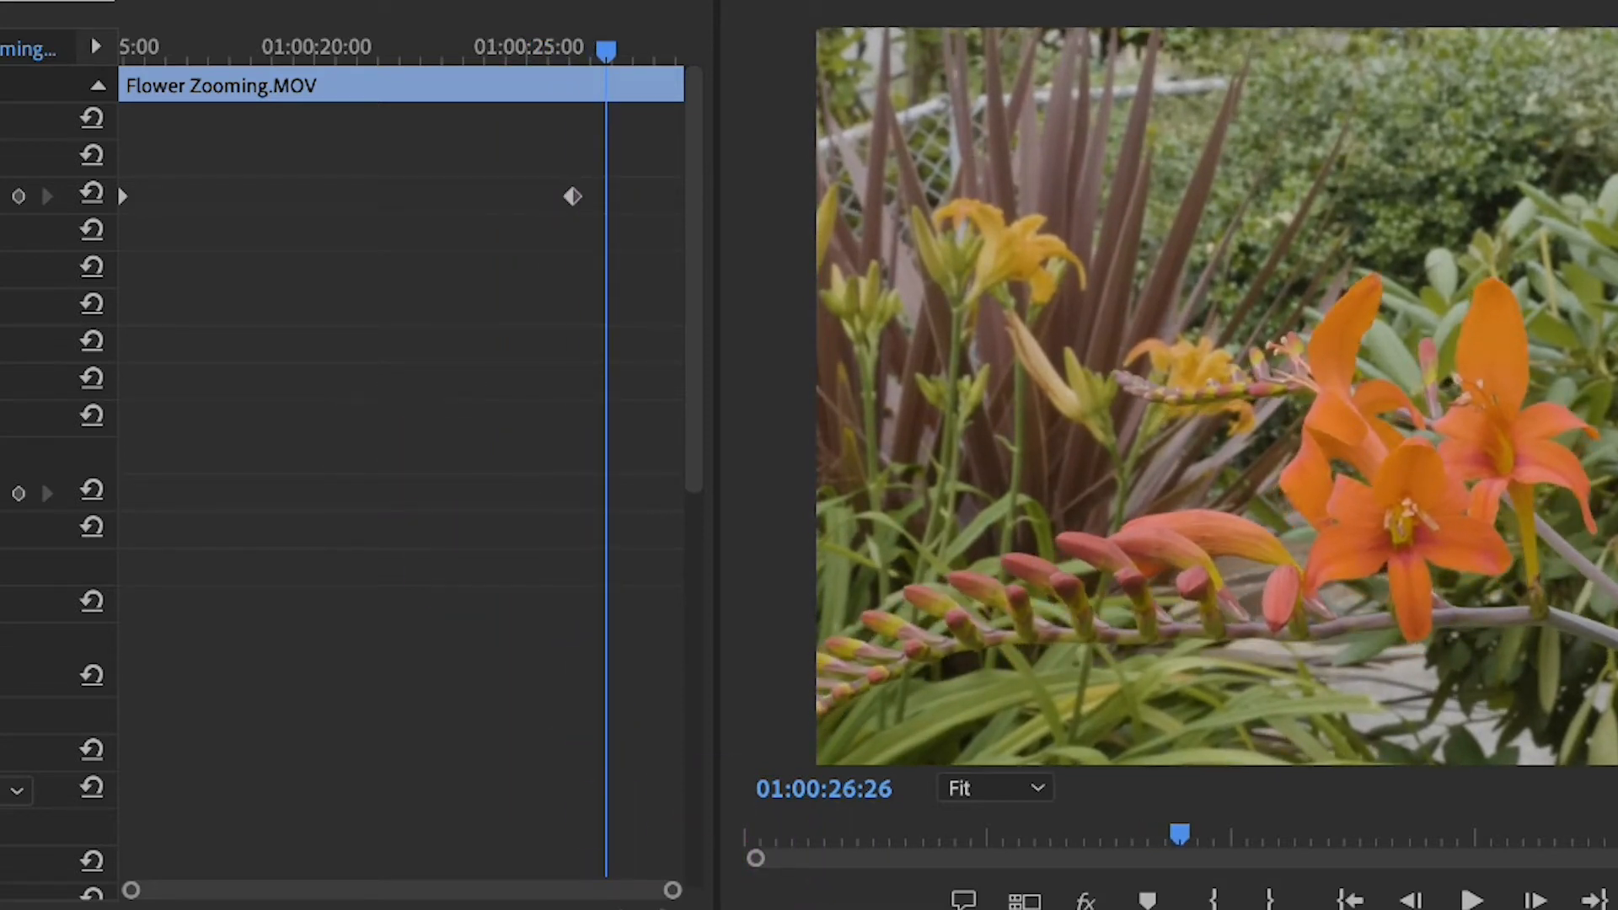
{"action": "key", "text": "Up"}
{"action": "key", "text": "space"}
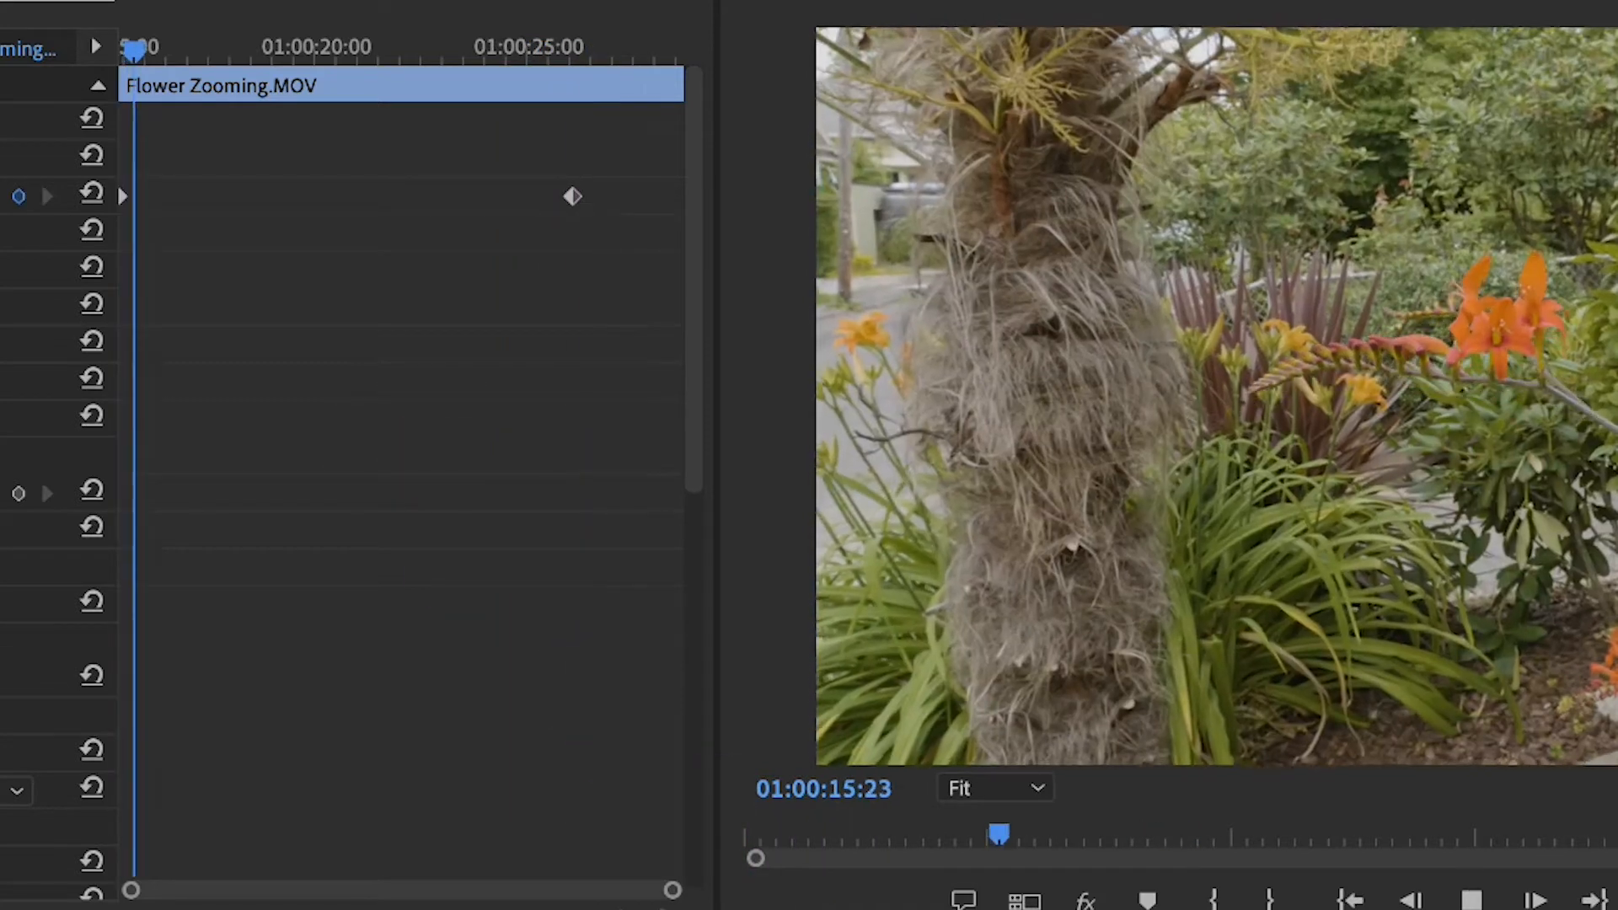
{"action": "key", "text": "Up"}
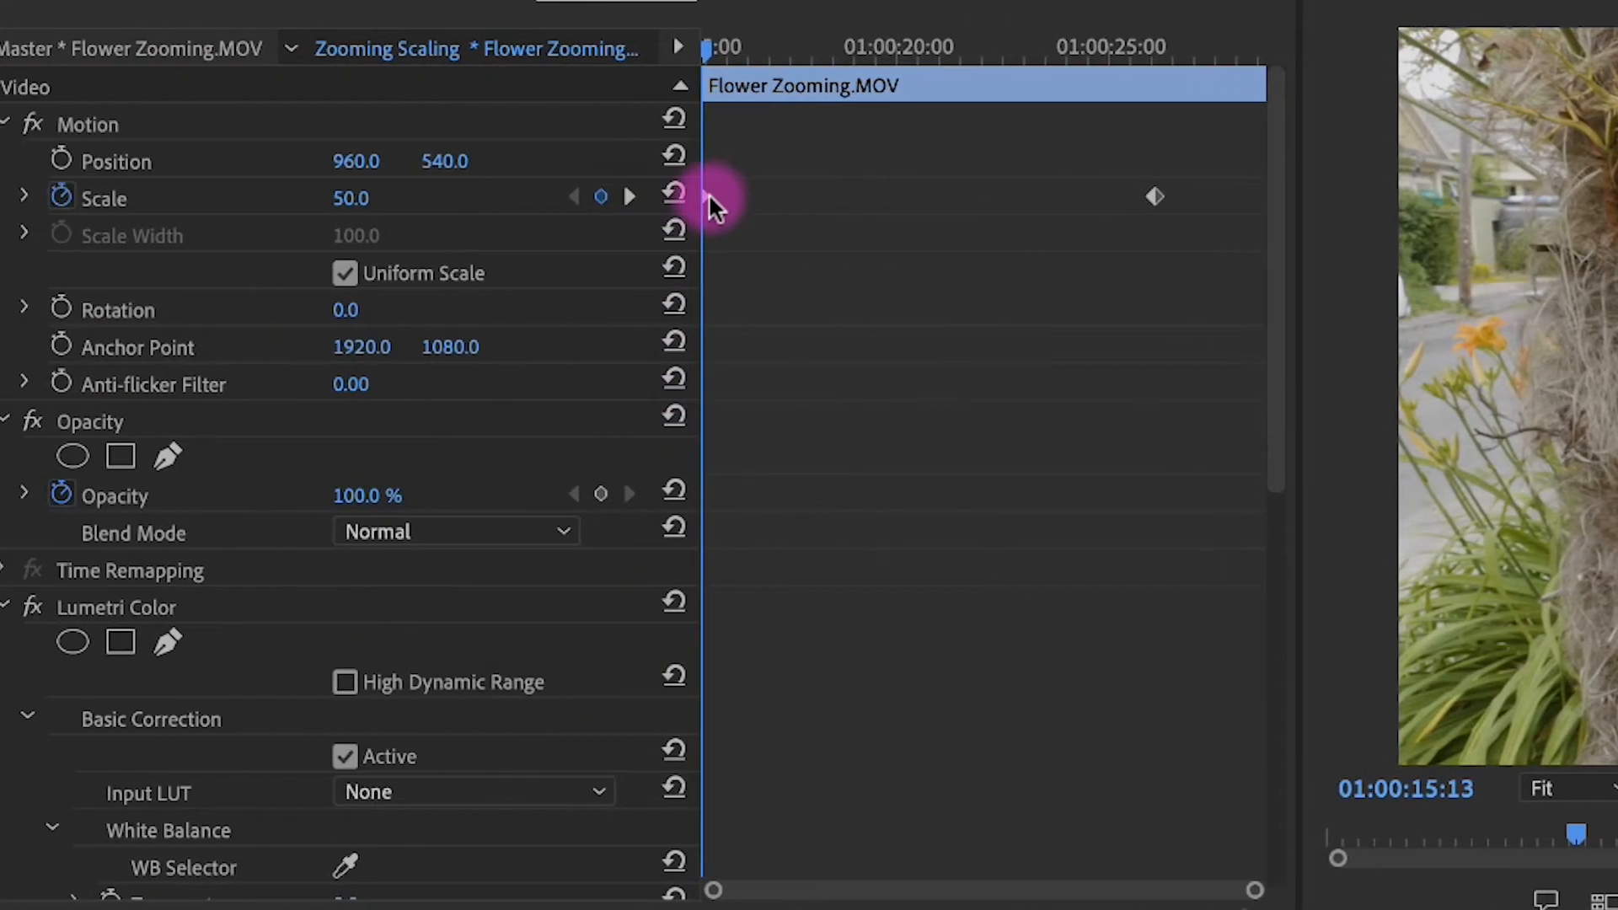
Step: Apply Ease Out to the first Scale keyframe and Ease In to the last Scale keyframe
{"action": "right_click", "coordinate": [403, 196]}
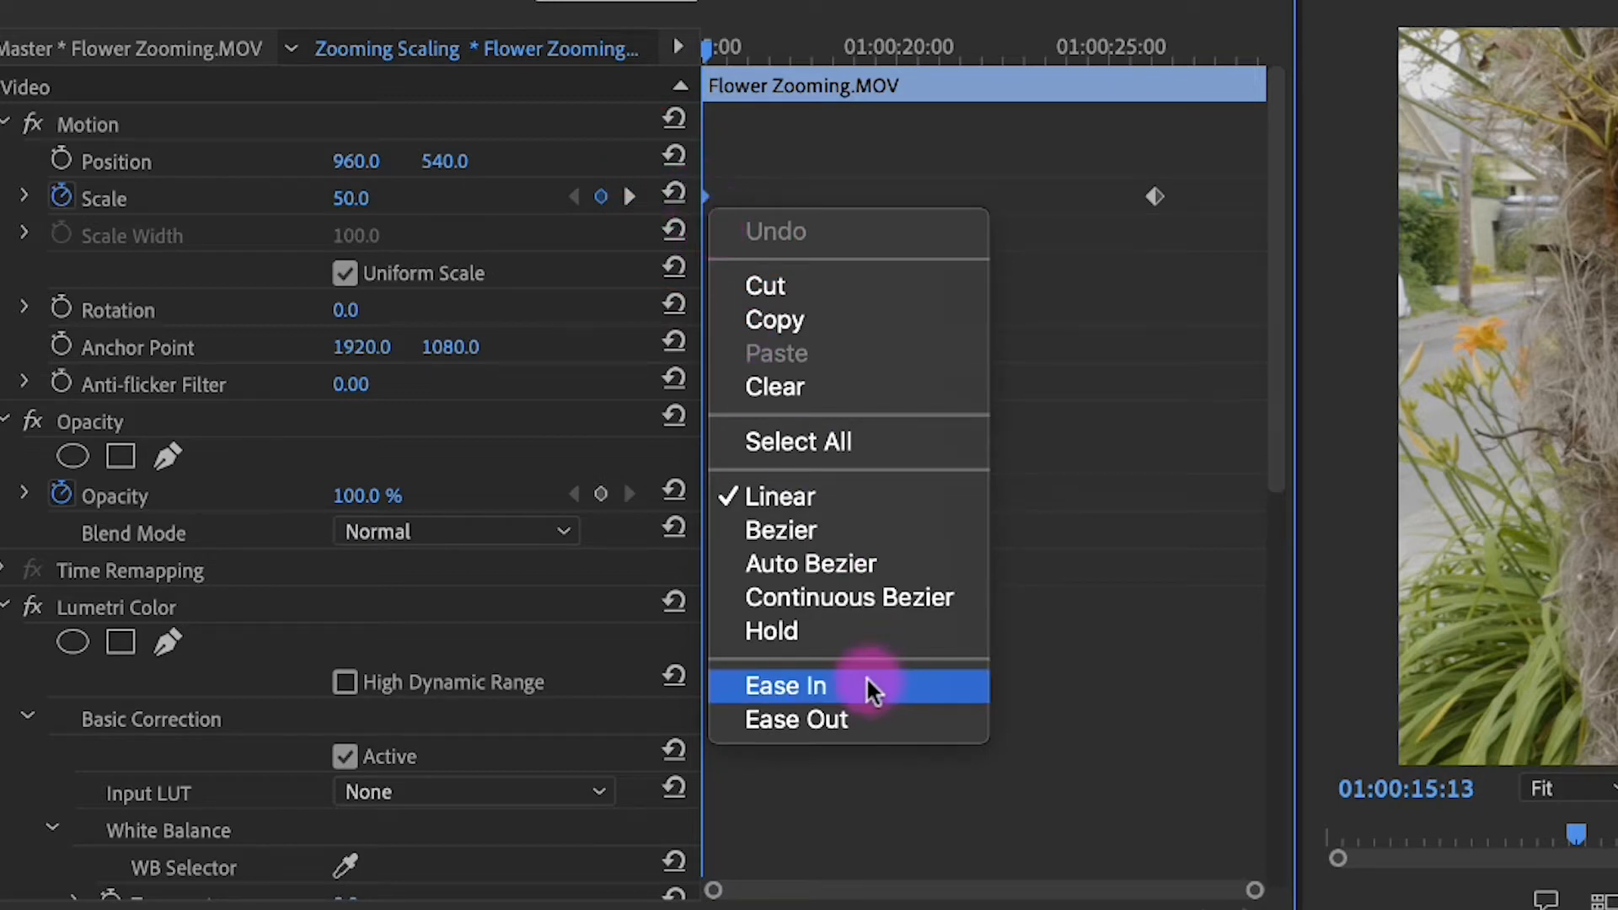
{"action": "left_click", "coordinate": [862, 708]}
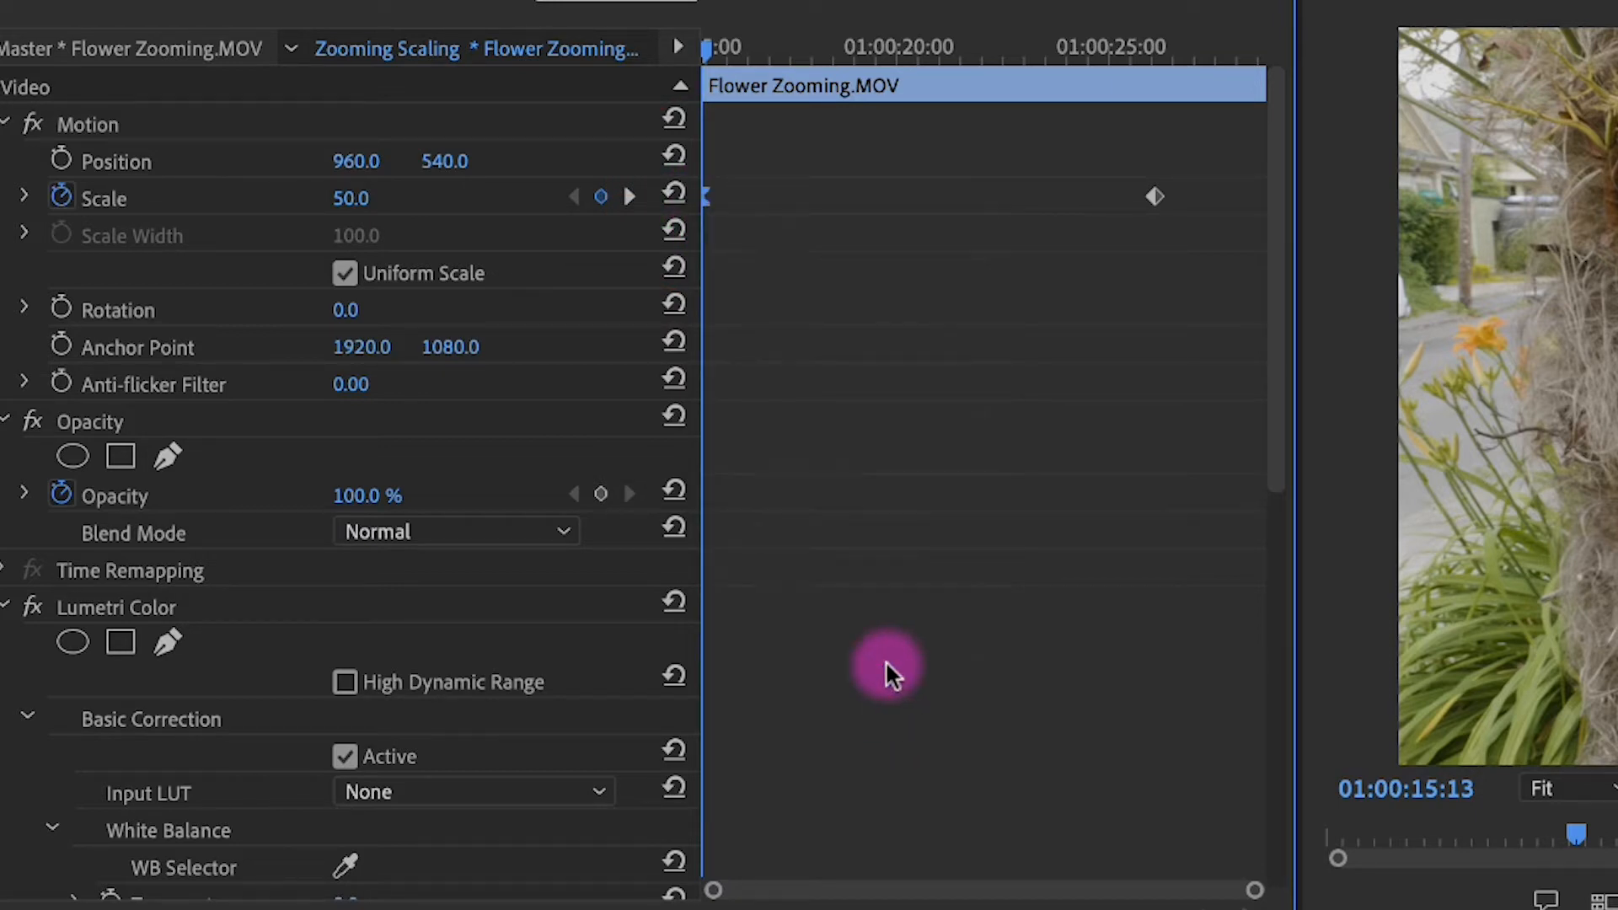
{"action": "right_click", "coordinate": [1151, 199]}
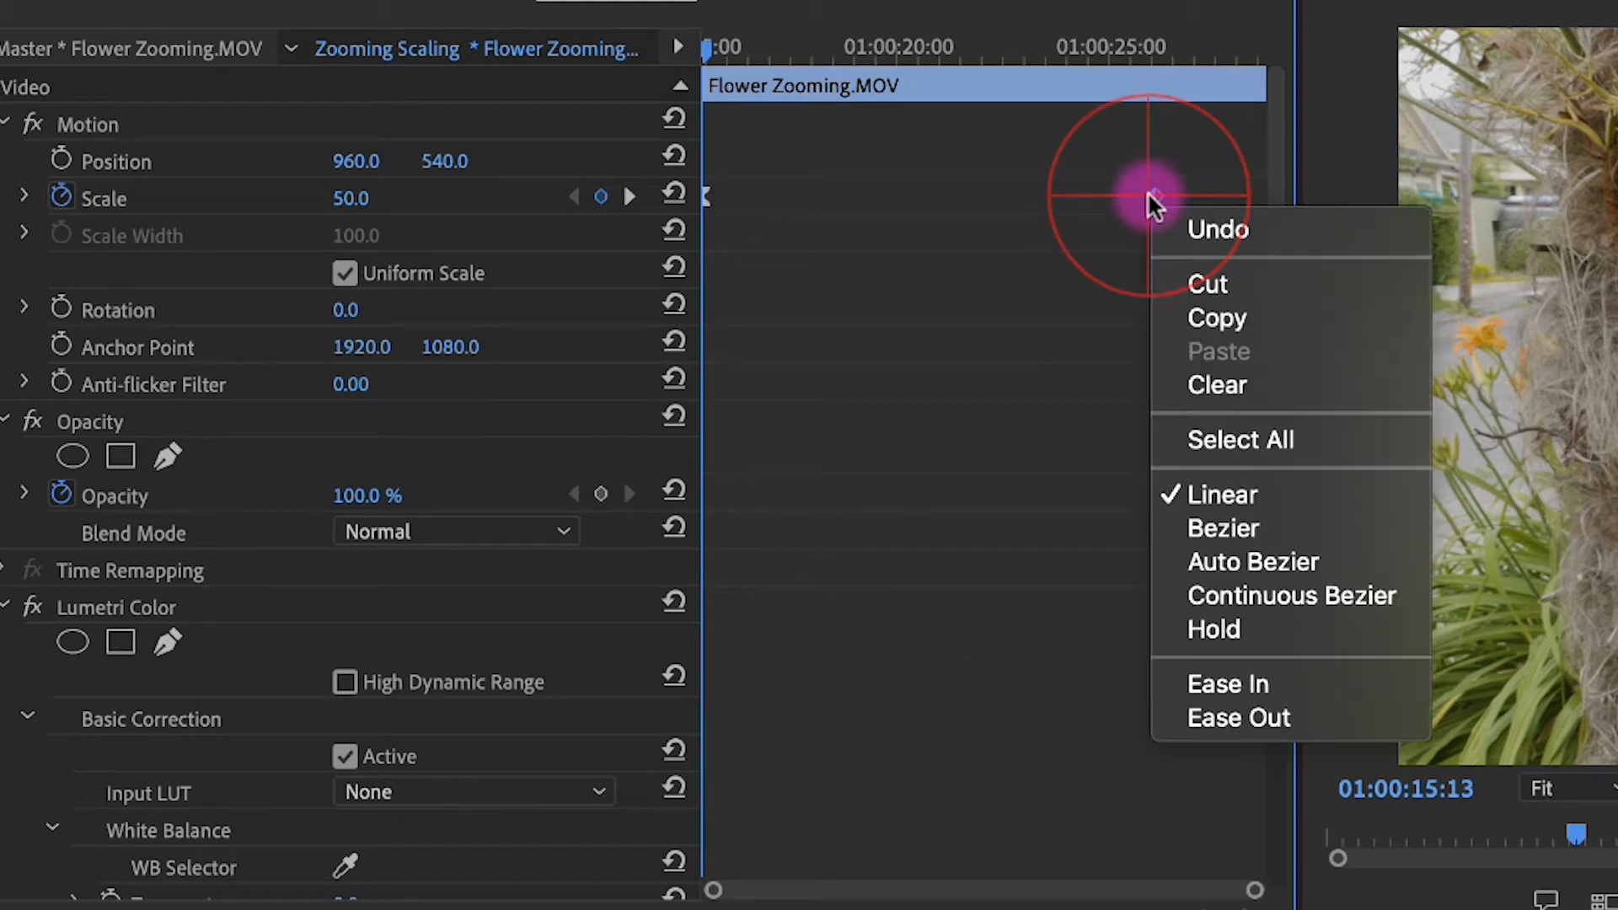
{"action": "left_click", "coordinate": [1259, 690]}
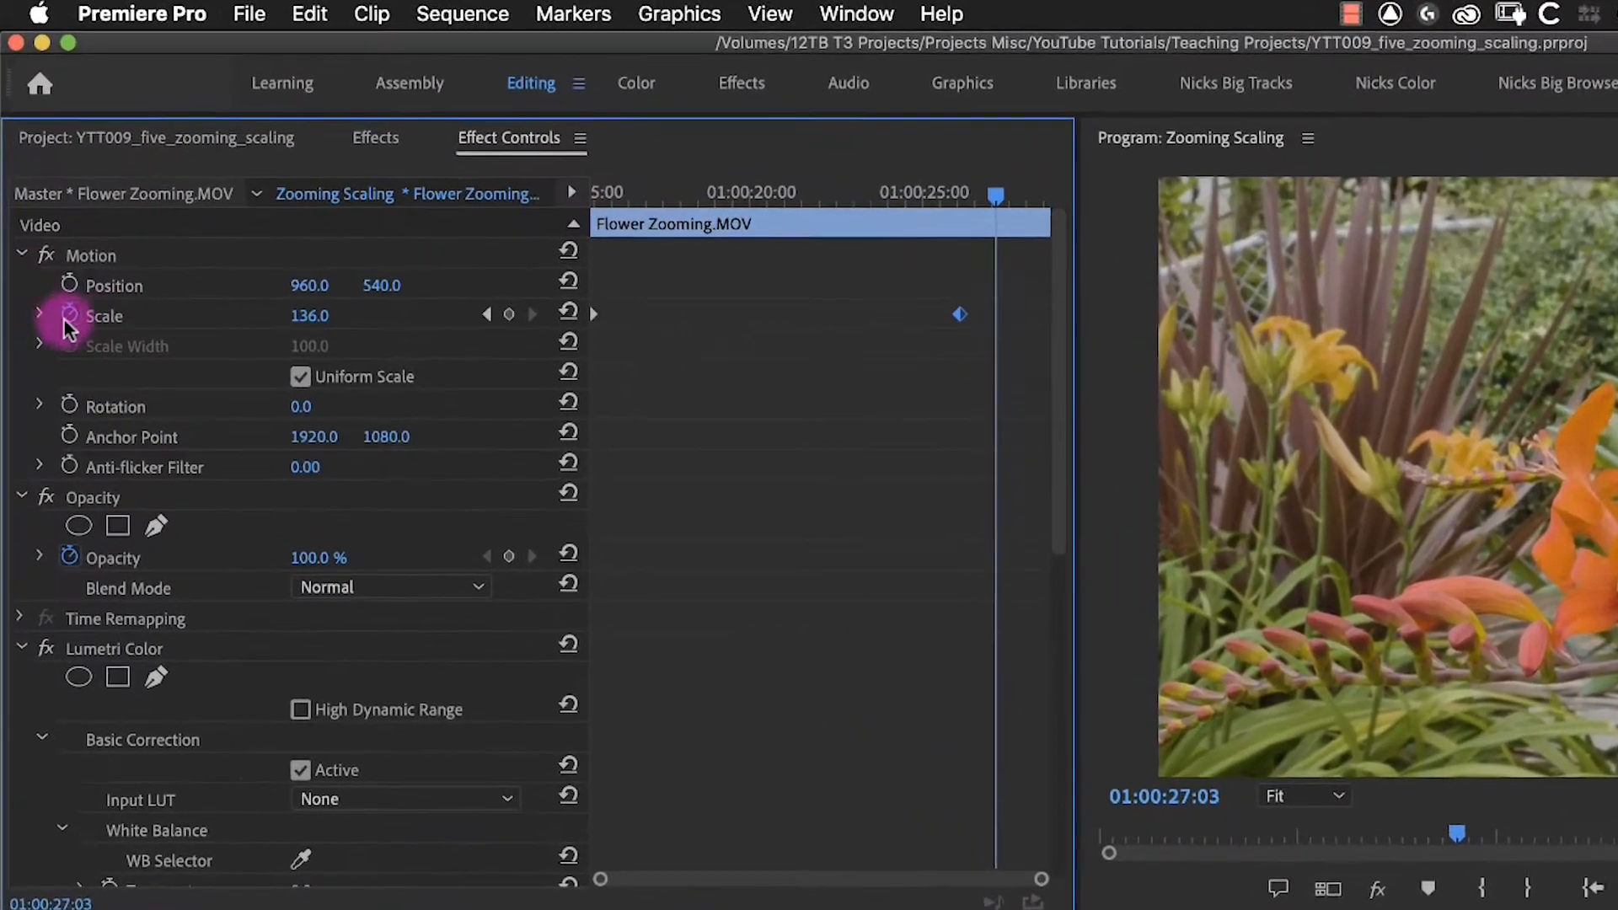
Step: Expand the Scale property and enlarge its value and velocity graphs for easier editing
{"action": "left_click", "coordinate": [28, 223]}
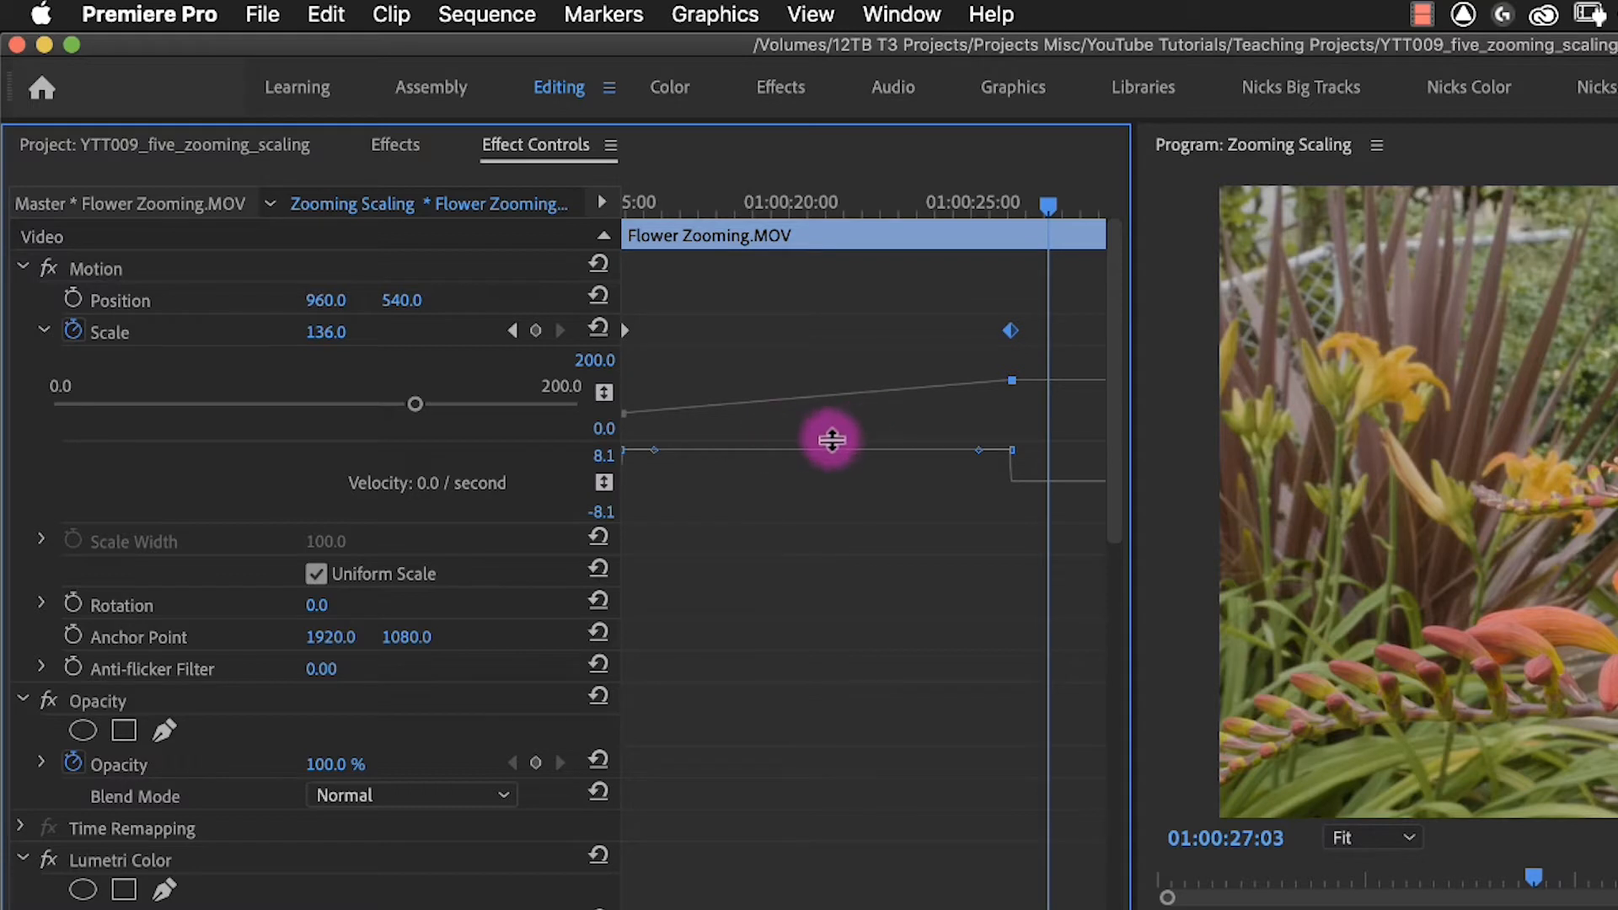
{"action": "left_click_drag", "start_coordinate": [849, 439], "coordinate": [861, 536]}
{"action": "left_click_drag", "start_coordinate": [835, 616], "coordinate": [839, 795]}
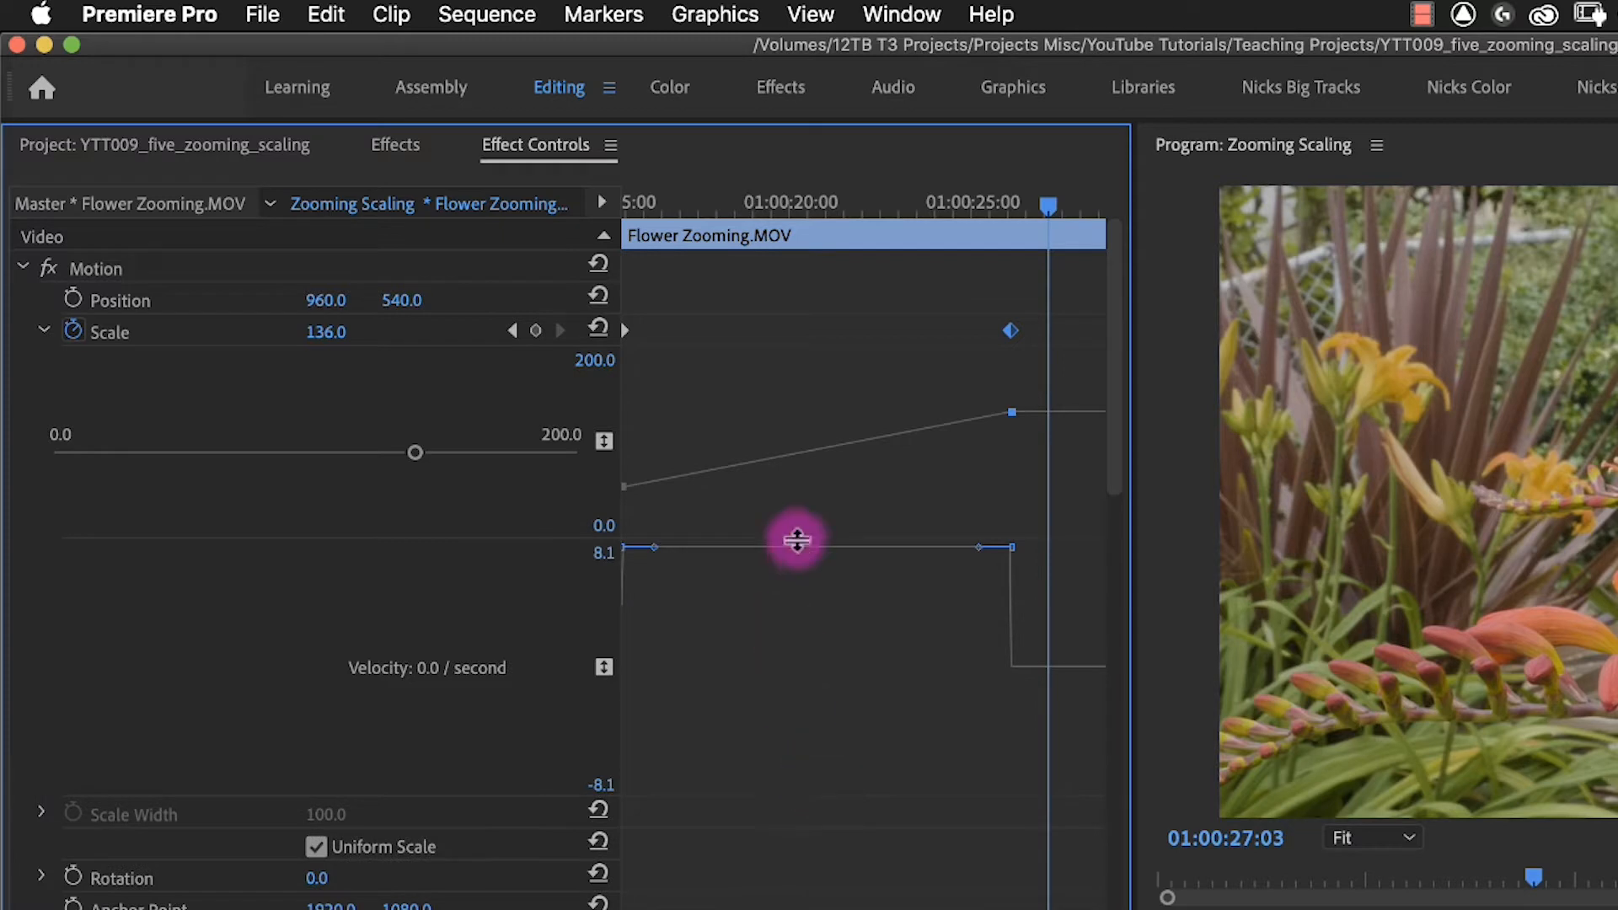
{"action": "left_click_drag", "start_coordinate": [794, 539], "coordinate": [770, 557]}
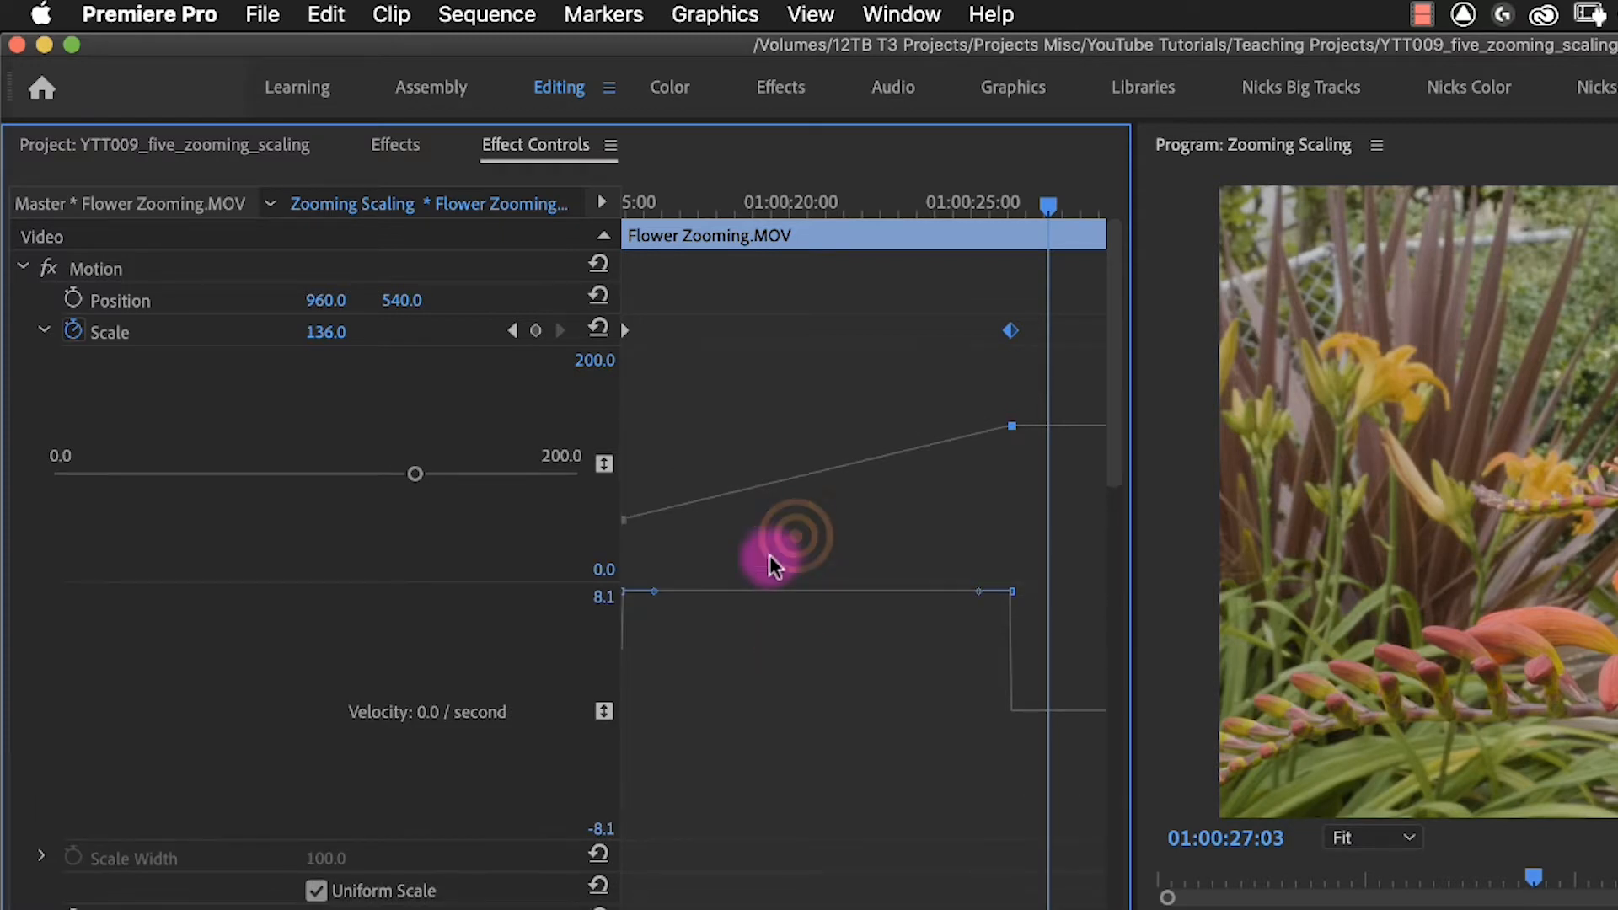
Step: Try Ease Out interpolation on the first Scale keyframe and undo it
{"action": "right_click", "coordinate": [622, 330]}
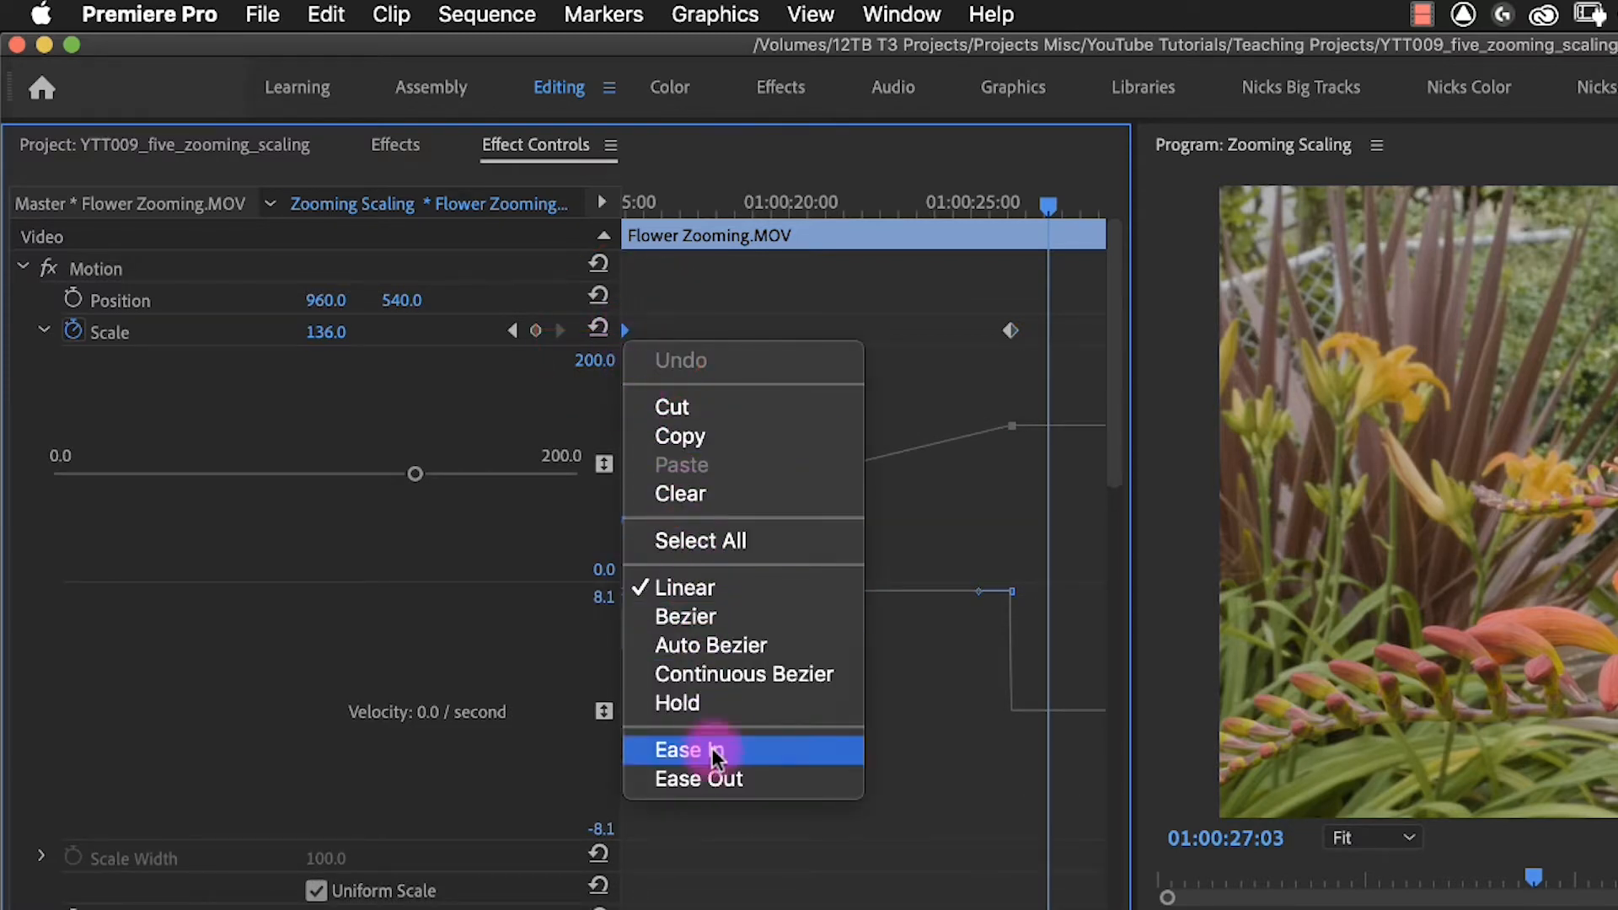
{"action": "left_click", "coordinate": [713, 772]}
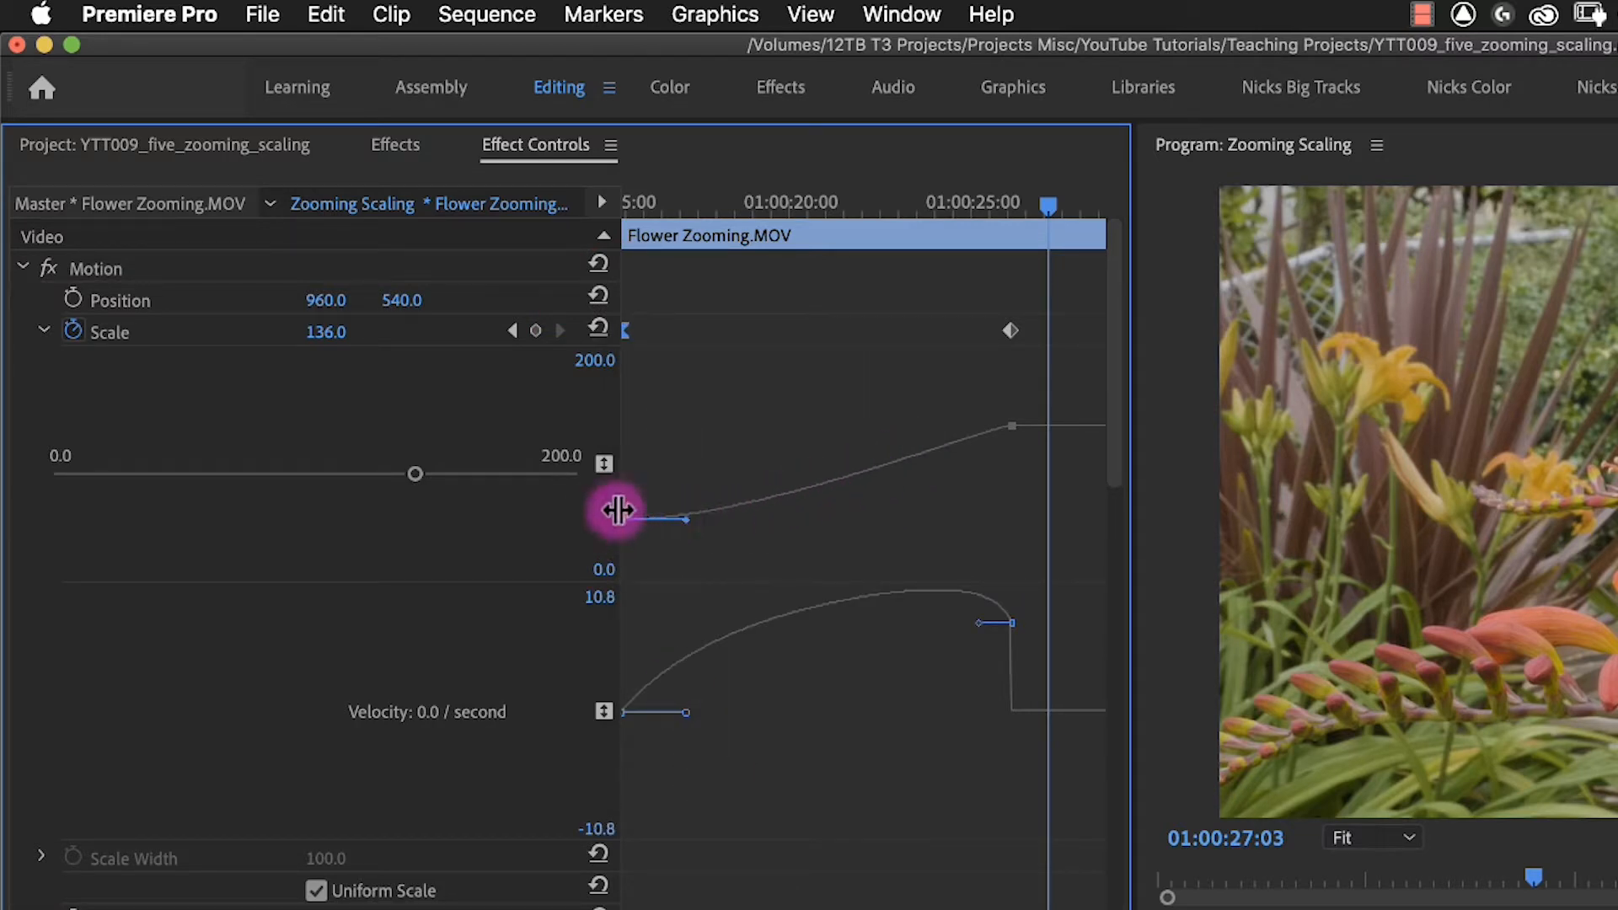
{"action": "key", "text": "super+z"}
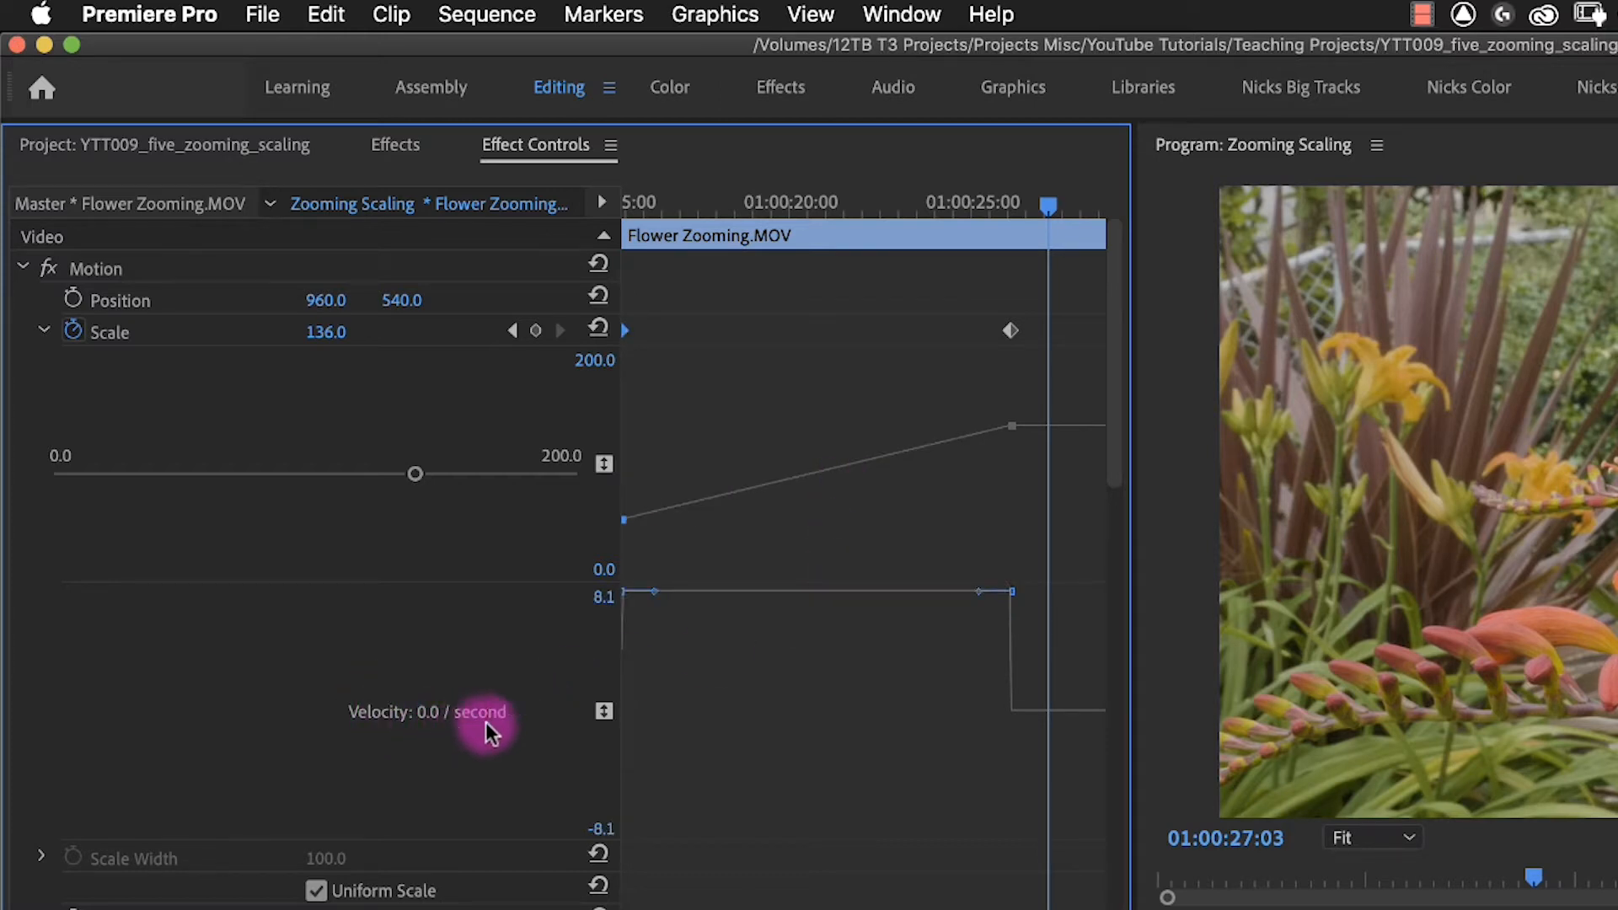
Step: Set the first Scale keyframe at the clip's start to Ease Out and scrub forward to check the velocity
{"action": "left_click_drag", "start_coordinate": [691, 204], "coordinate": [709, 367]}
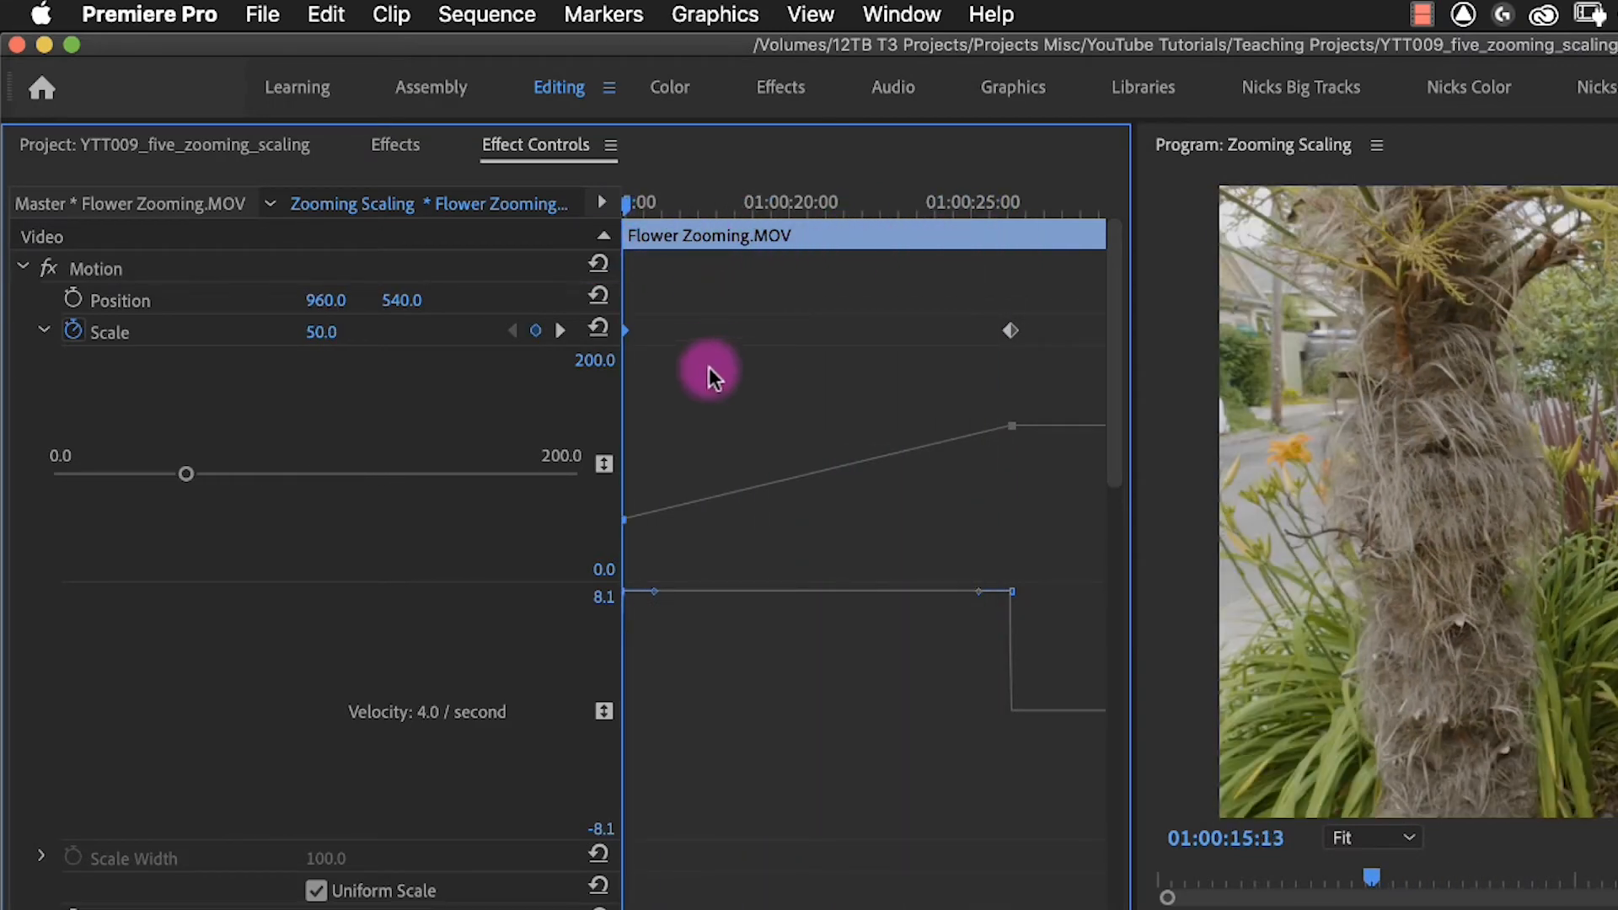
{"action": "right_click", "coordinate": [624, 329]}
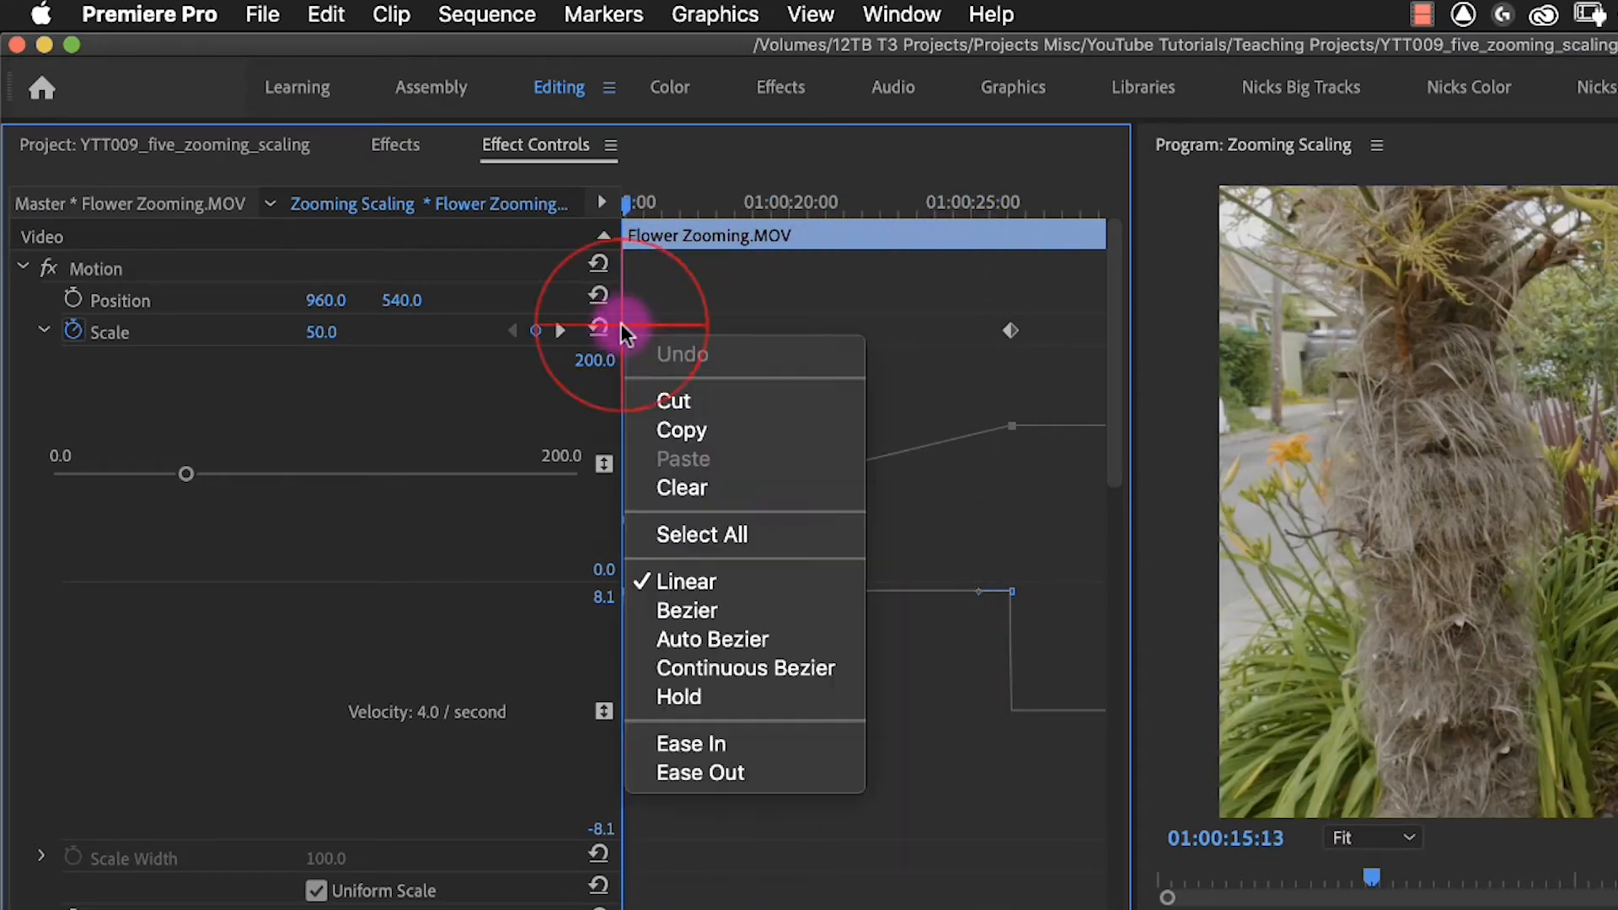
{"action": "left_click", "coordinate": [750, 770]}
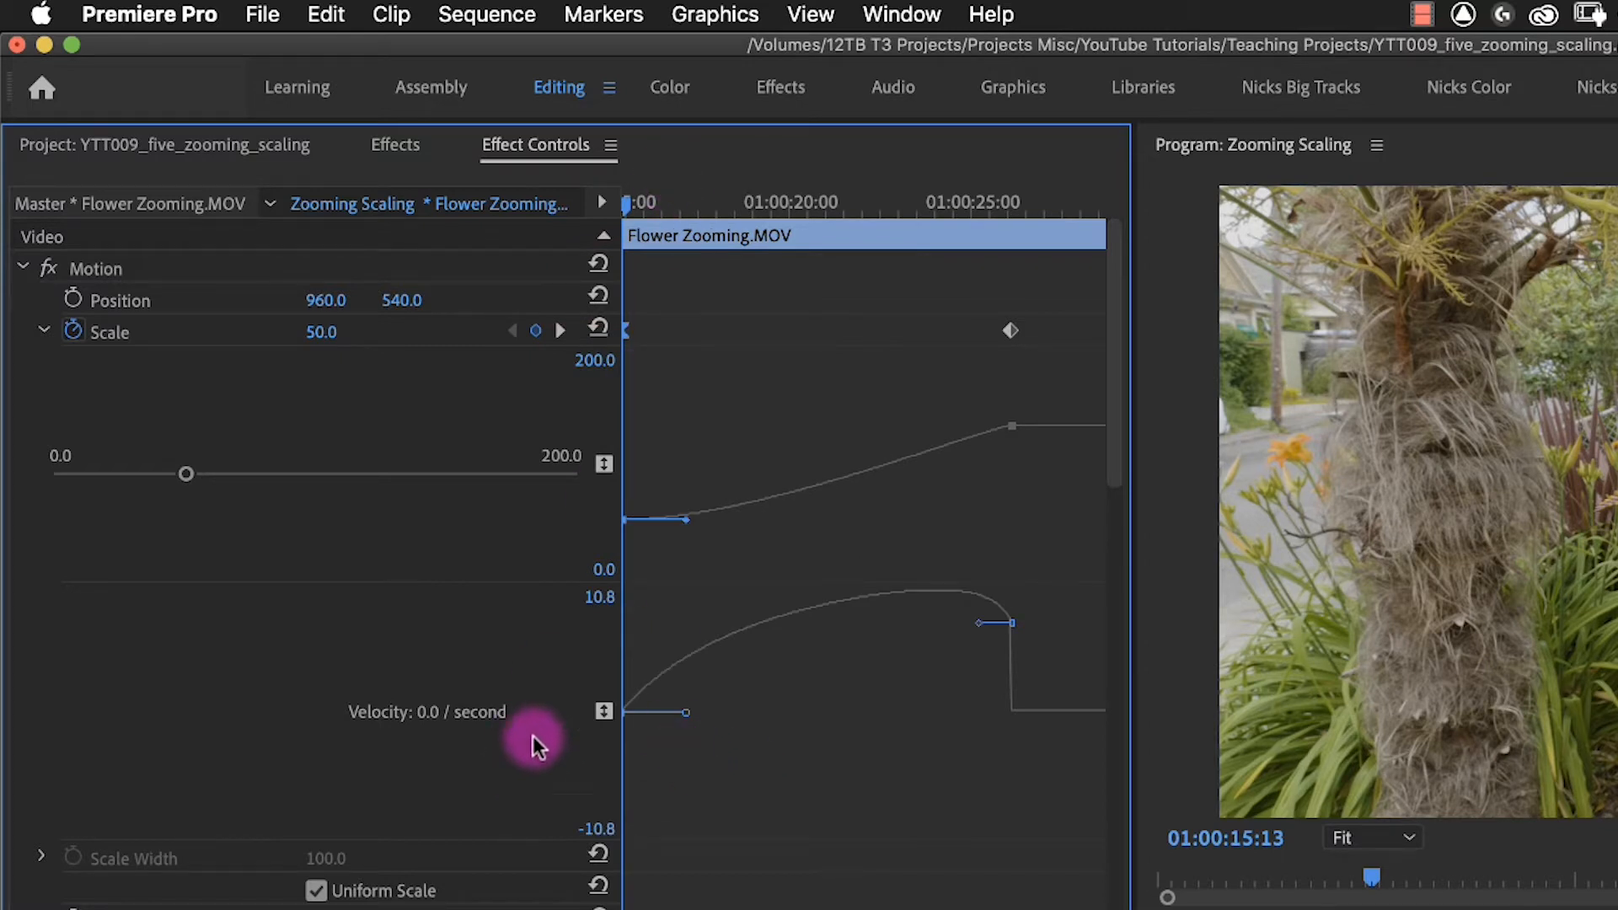
{"action": "left_click_drag", "start_coordinate": [628, 202], "coordinate": [893, 245]}
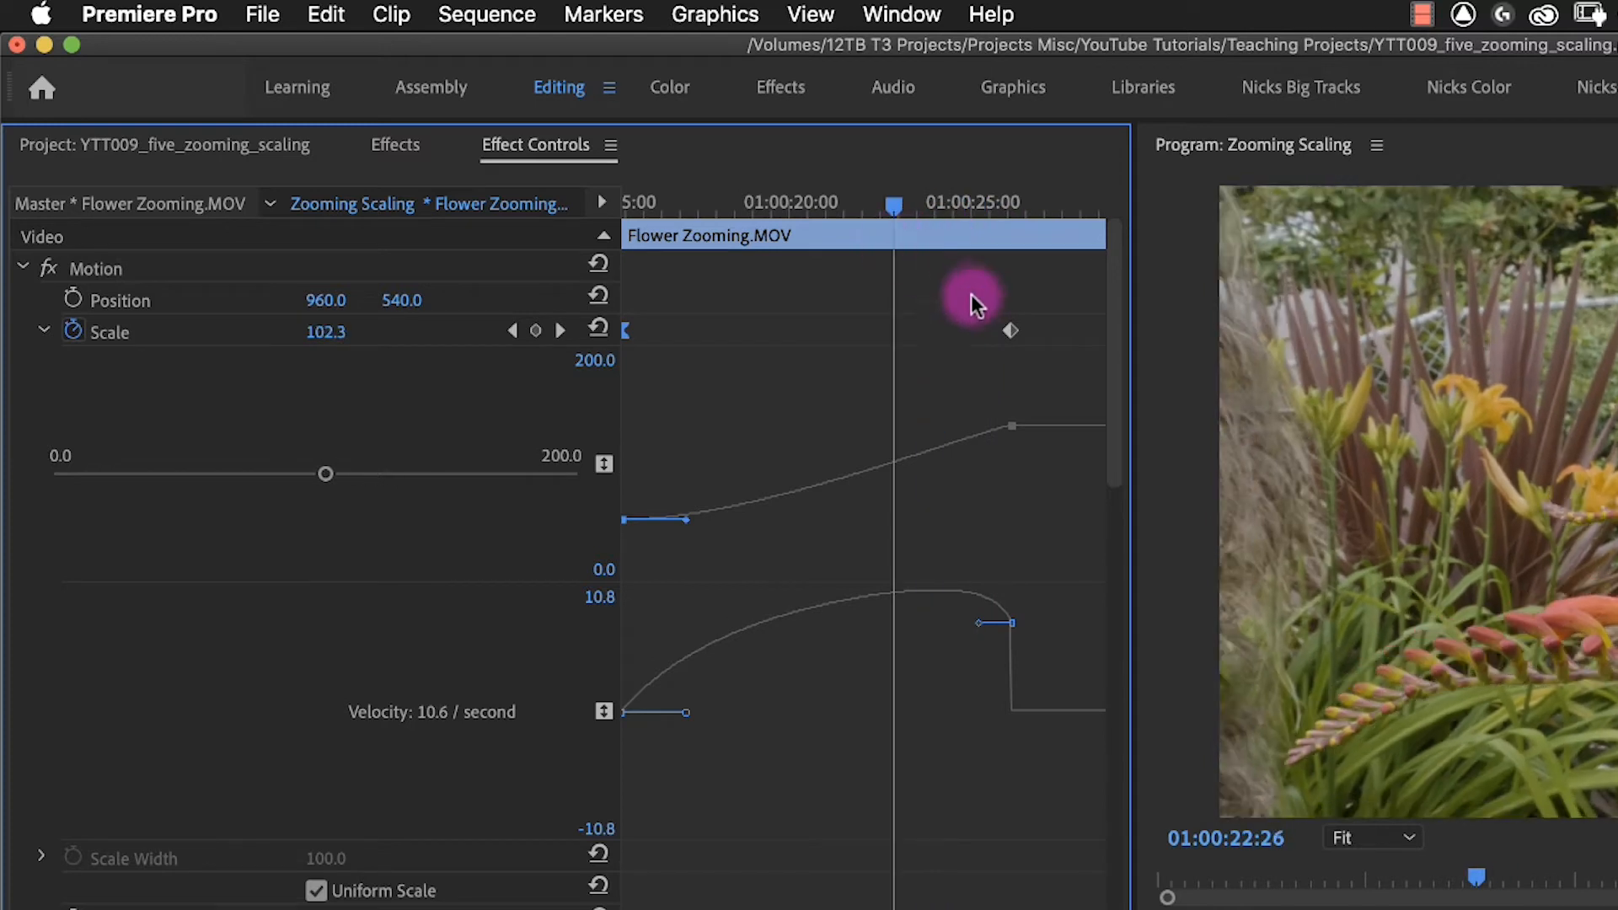
Step: Set the last Scale keyframe to Ease In and scrub along the clip to check the resulting velocity curve
{"action": "right_click", "coordinate": [1007, 329]}
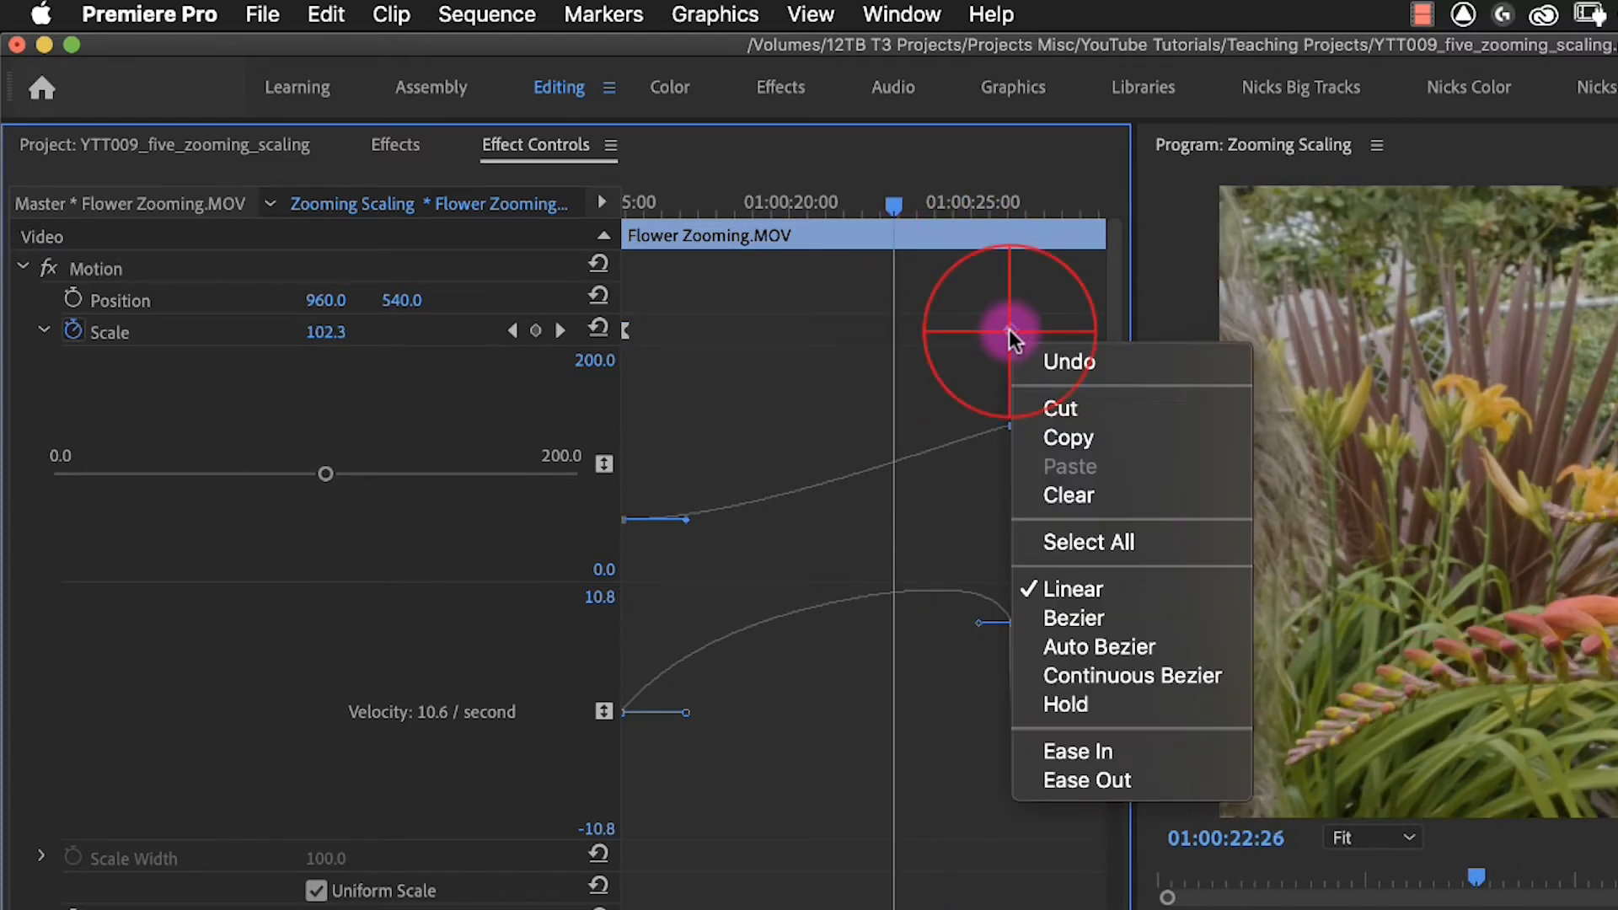
{"action": "left_click", "coordinate": [1110, 754]}
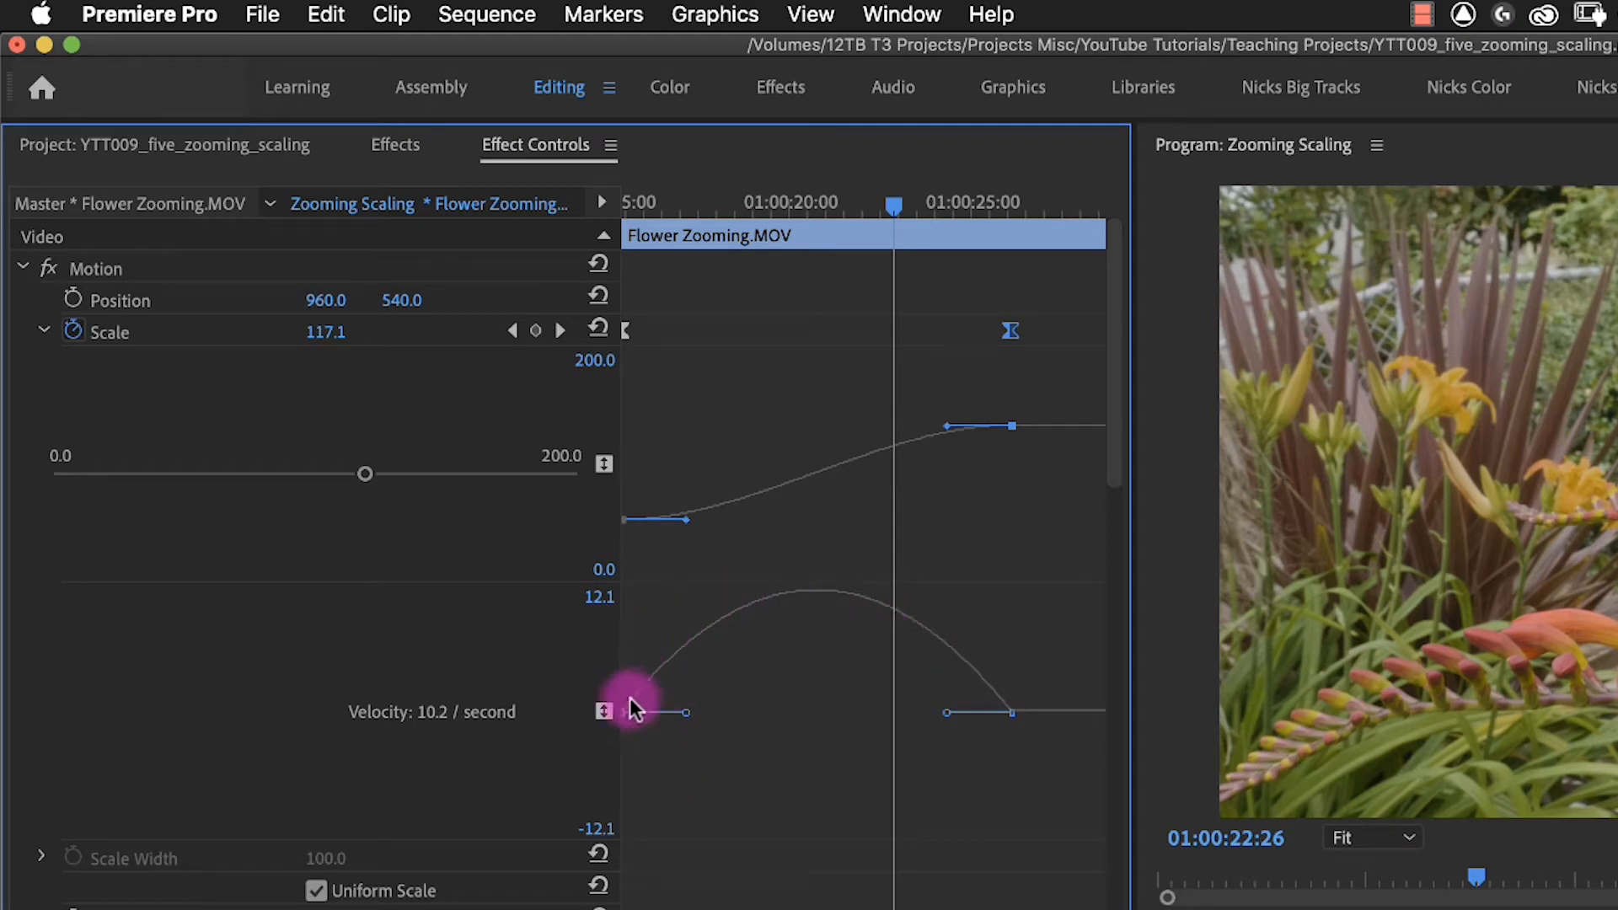
{"action": "left_click", "coordinate": [813, 206]}
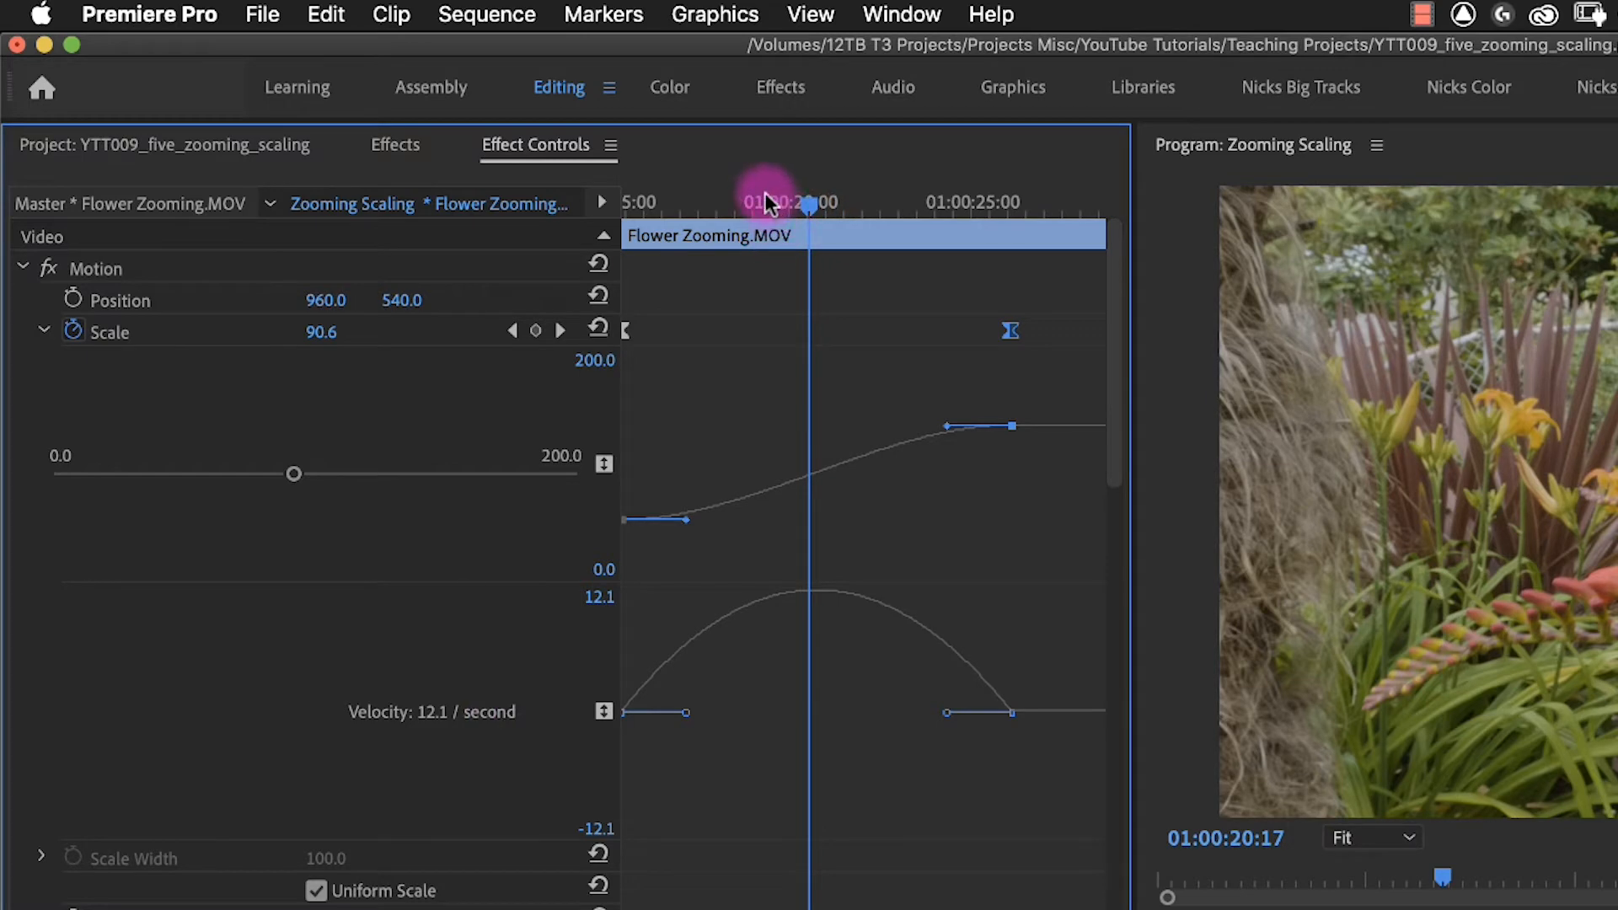
{"action": "left_click_drag", "start_coordinate": [765, 194], "coordinate": [672, 214]}
{"action": "left_click_drag", "start_coordinate": [949, 218], "coordinate": [956, 211]}
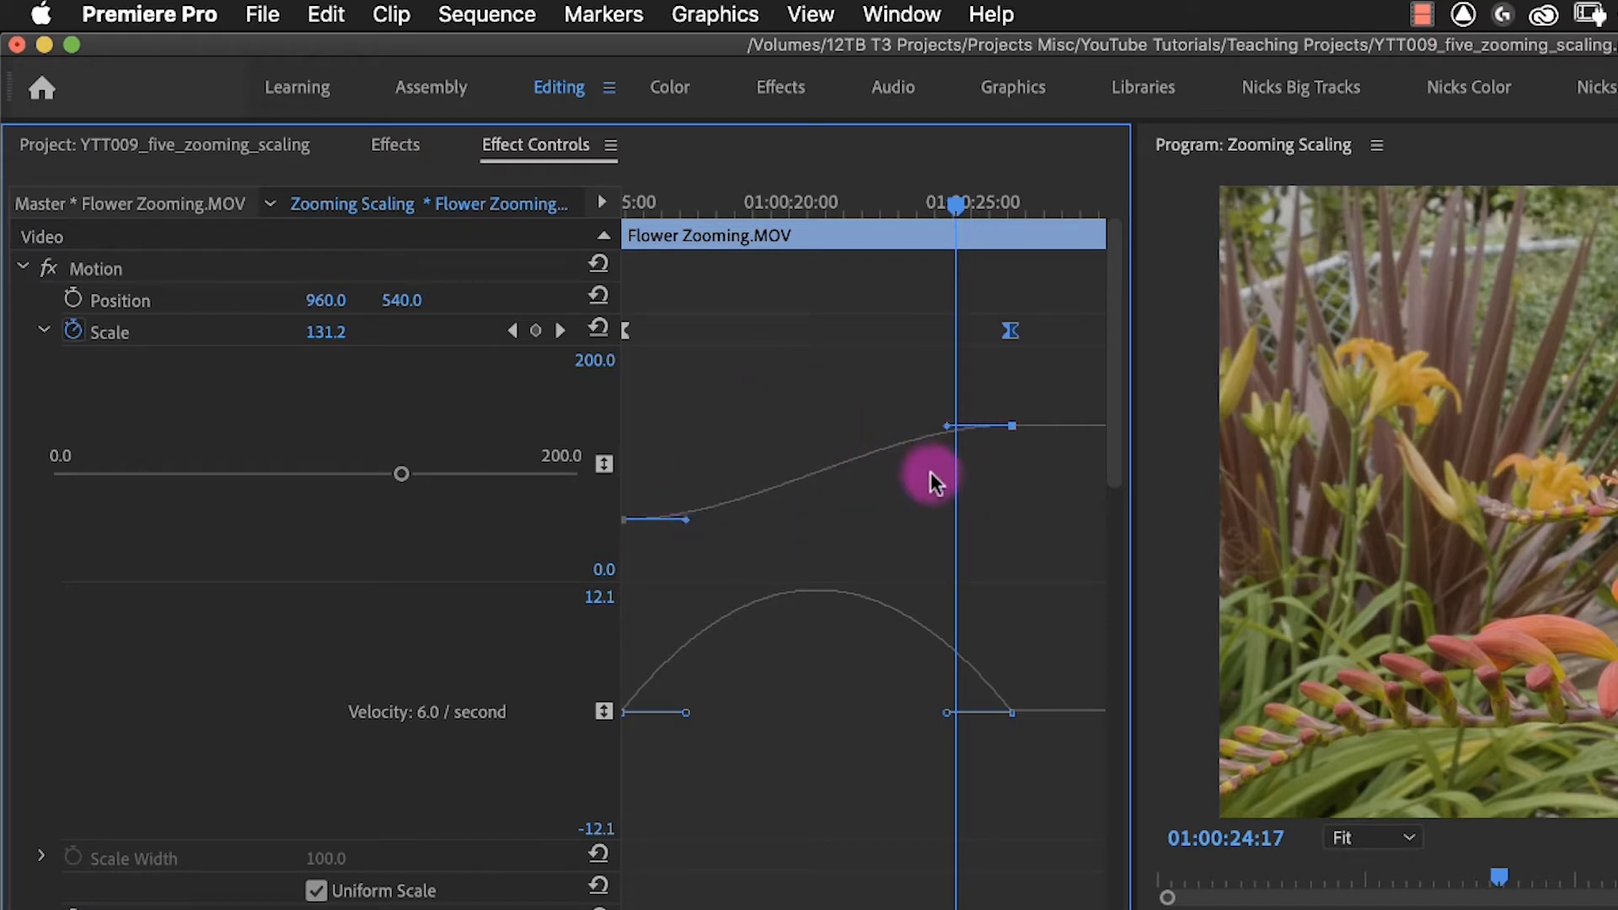
Step: Lengthen the last Scale keyframe's ease handle toward the clip's middle and play the zoom from the start
{"action": "left_click_drag", "start_coordinate": [943, 426], "coordinate": [838, 427]}
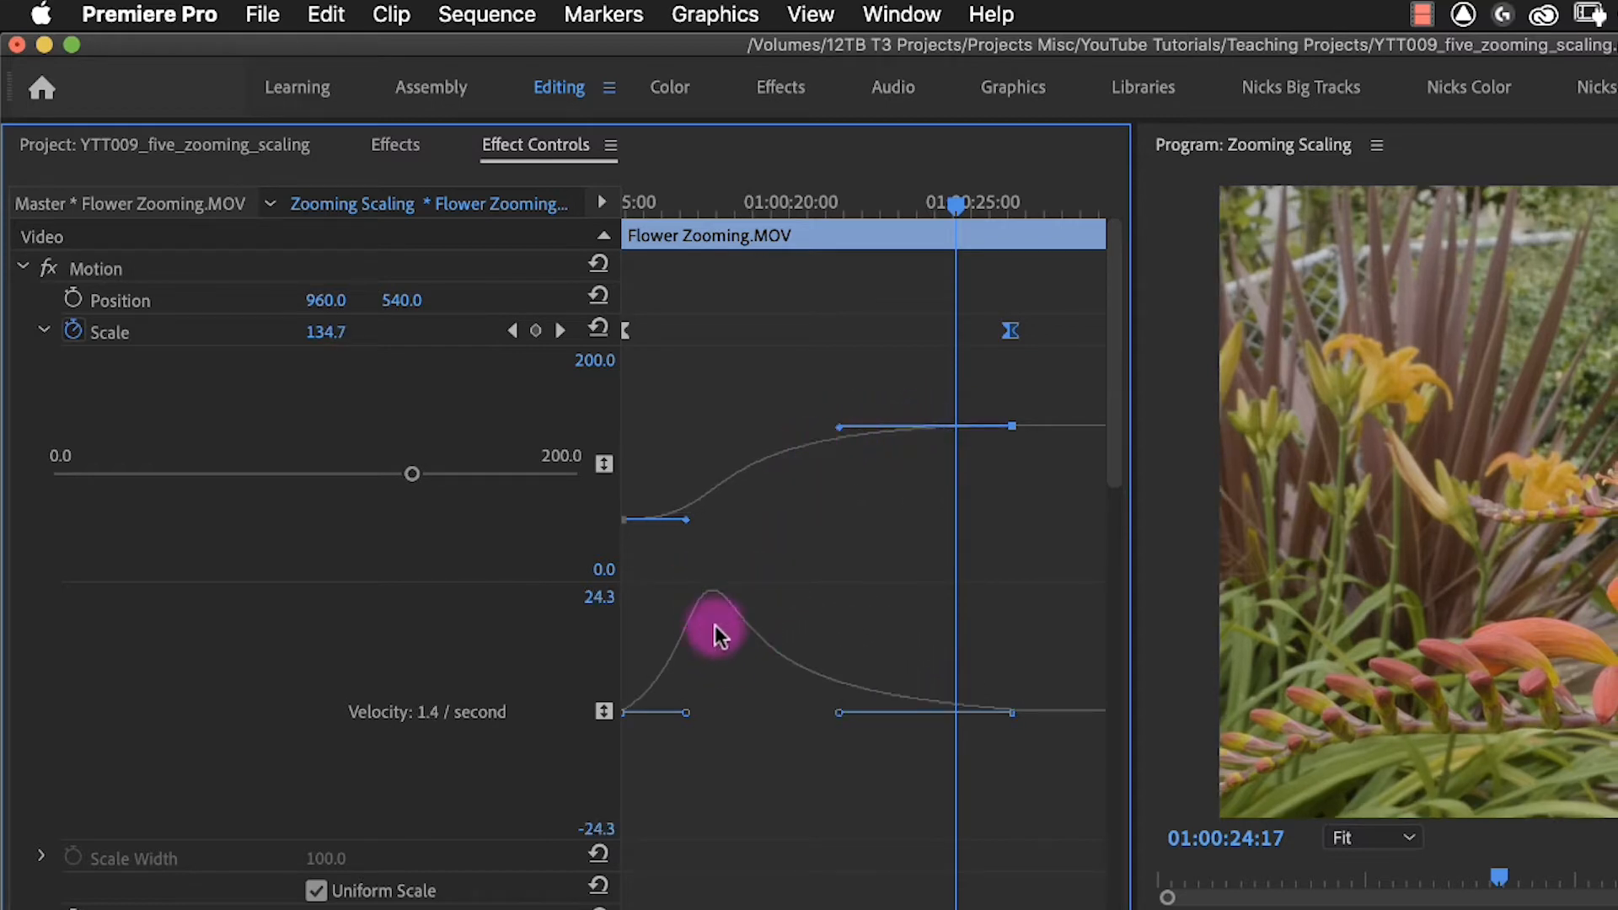
{"action": "left_click_drag", "start_coordinate": [703, 205], "coordinate": [625, 203]}
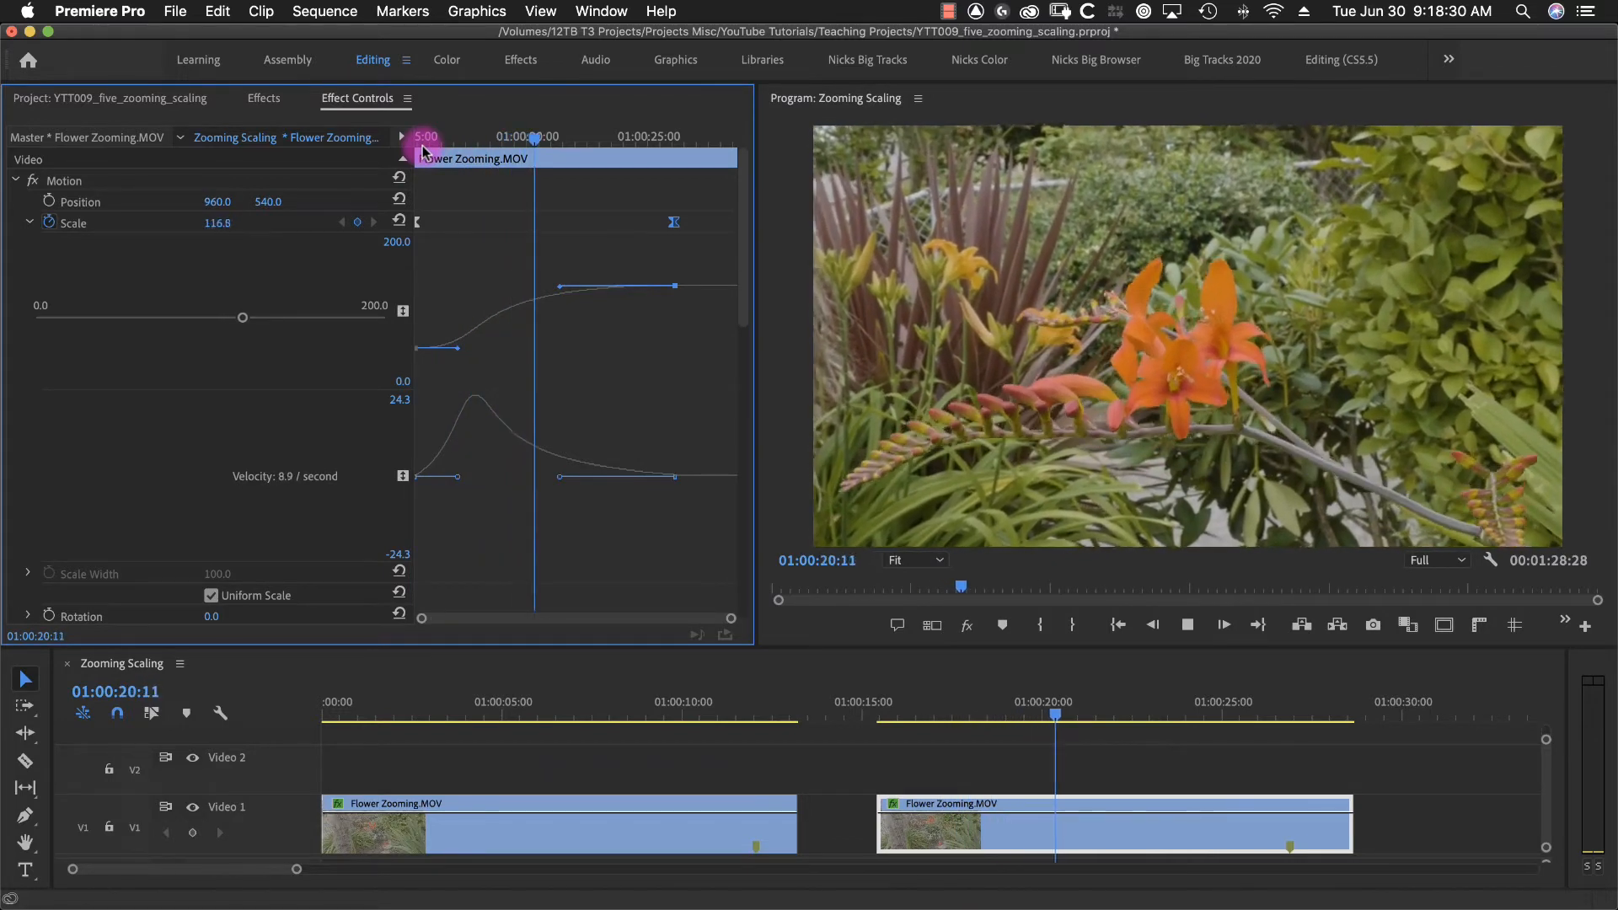
{"action": "key", "text": "space"}
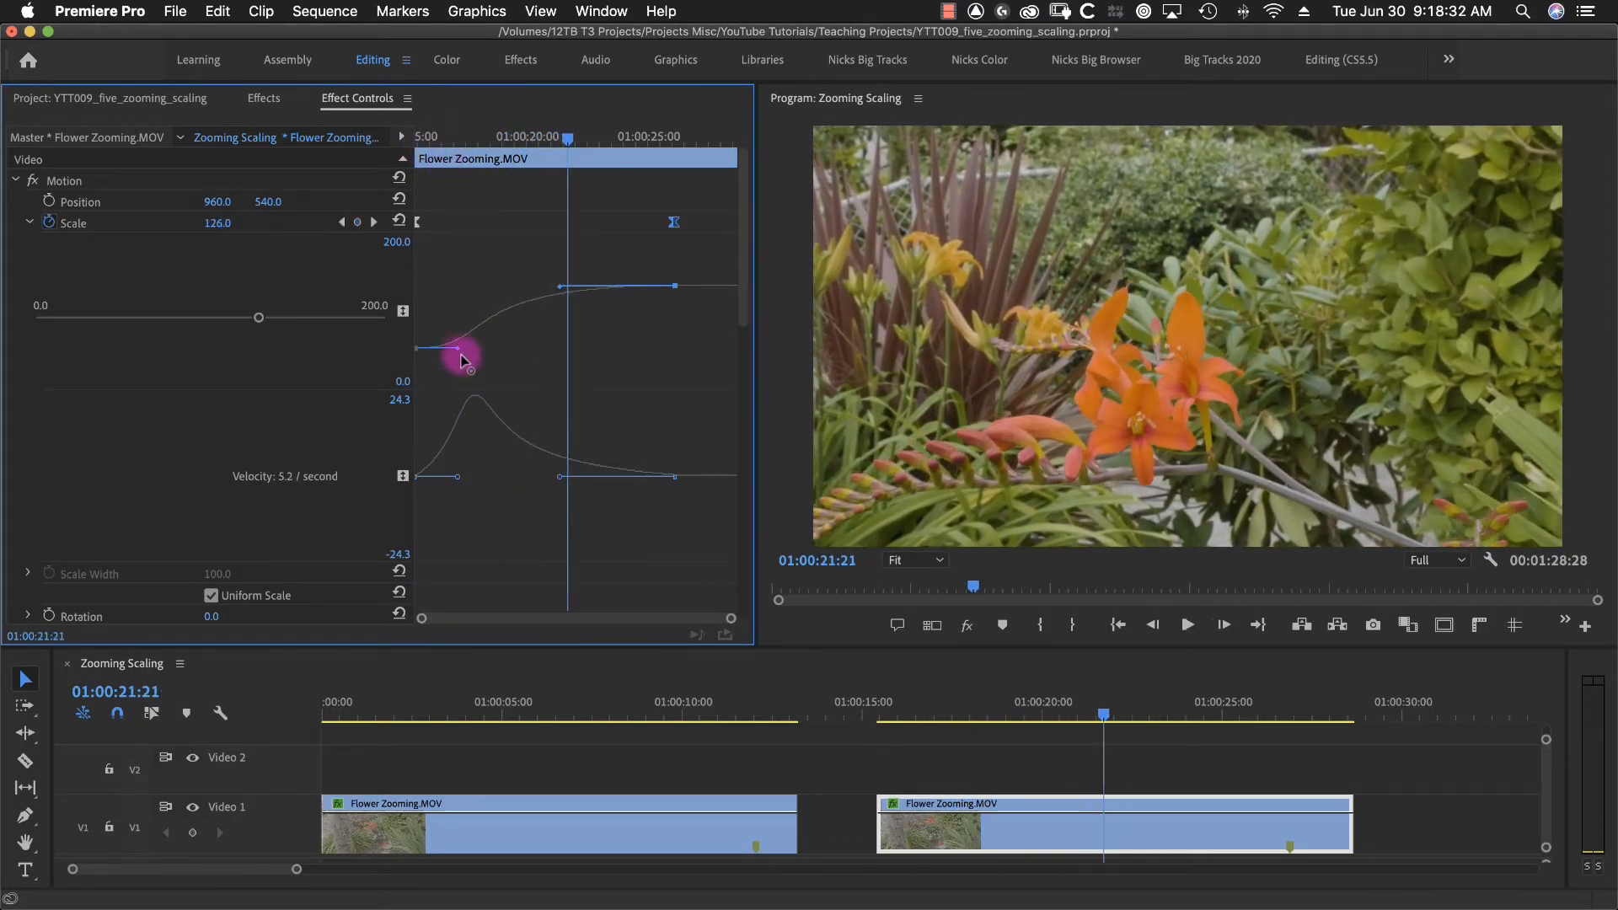
Step: Lengthen the first Scale keyframe's ease handle toward the clip's middle, preview the zoom from the start, and extend the handle further
{"action": "left_click_drag", "start_coordinate": [460, 349], "coordinate": [508, 332]}
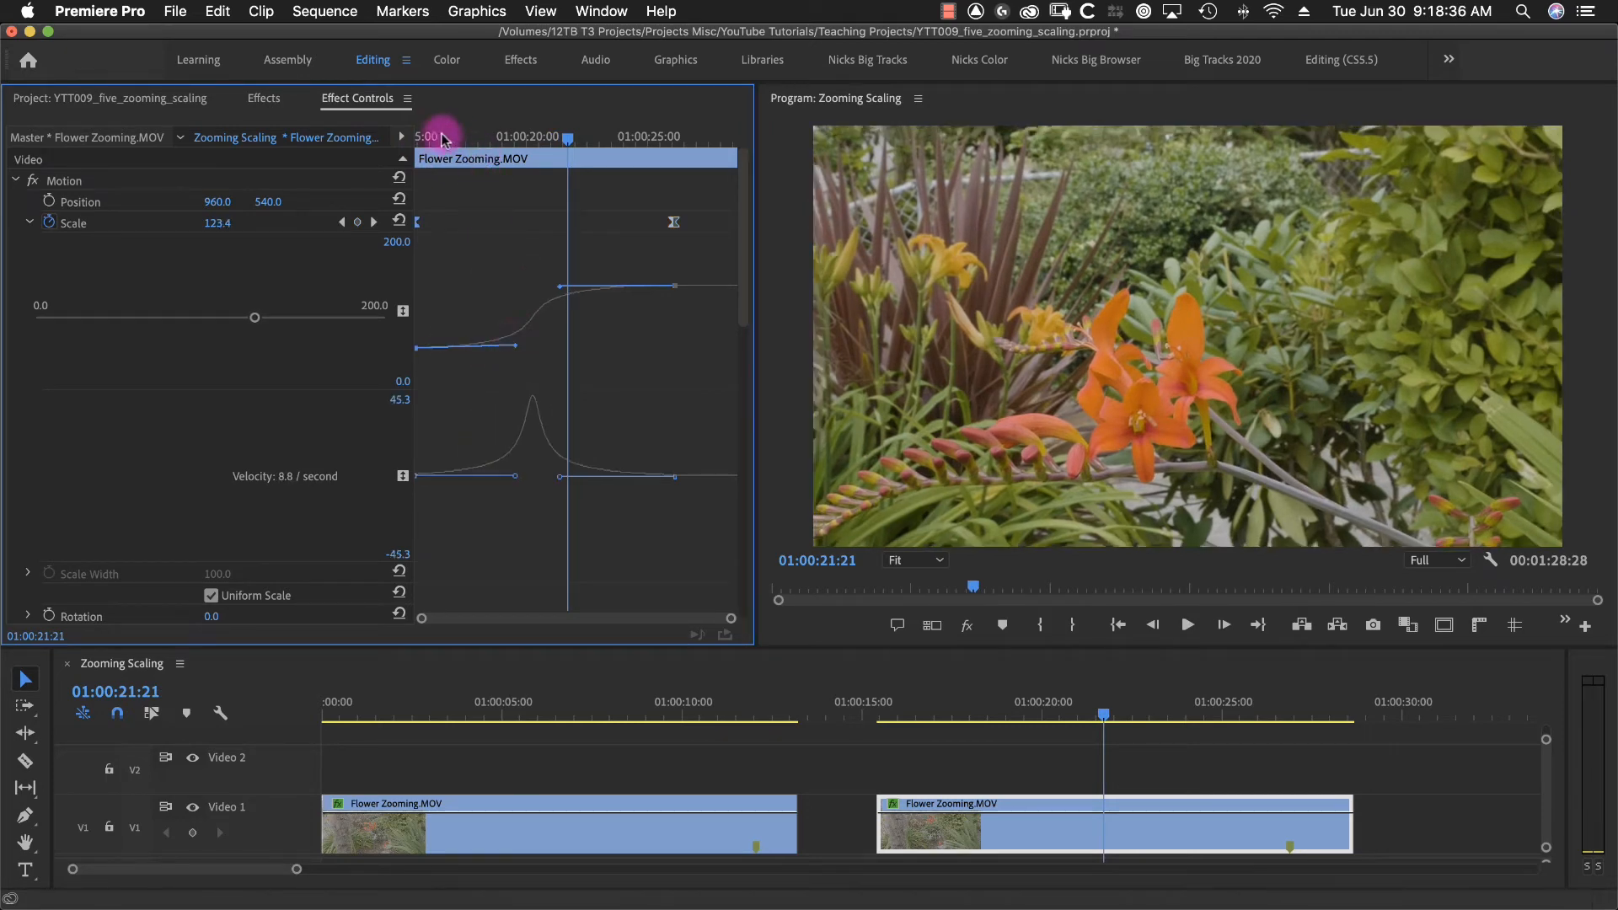
{"action": "left_click_drag", "start_coordinate": [443, 139], "coordinate": [412, 142]}
{"action": "key", "text": "space"}
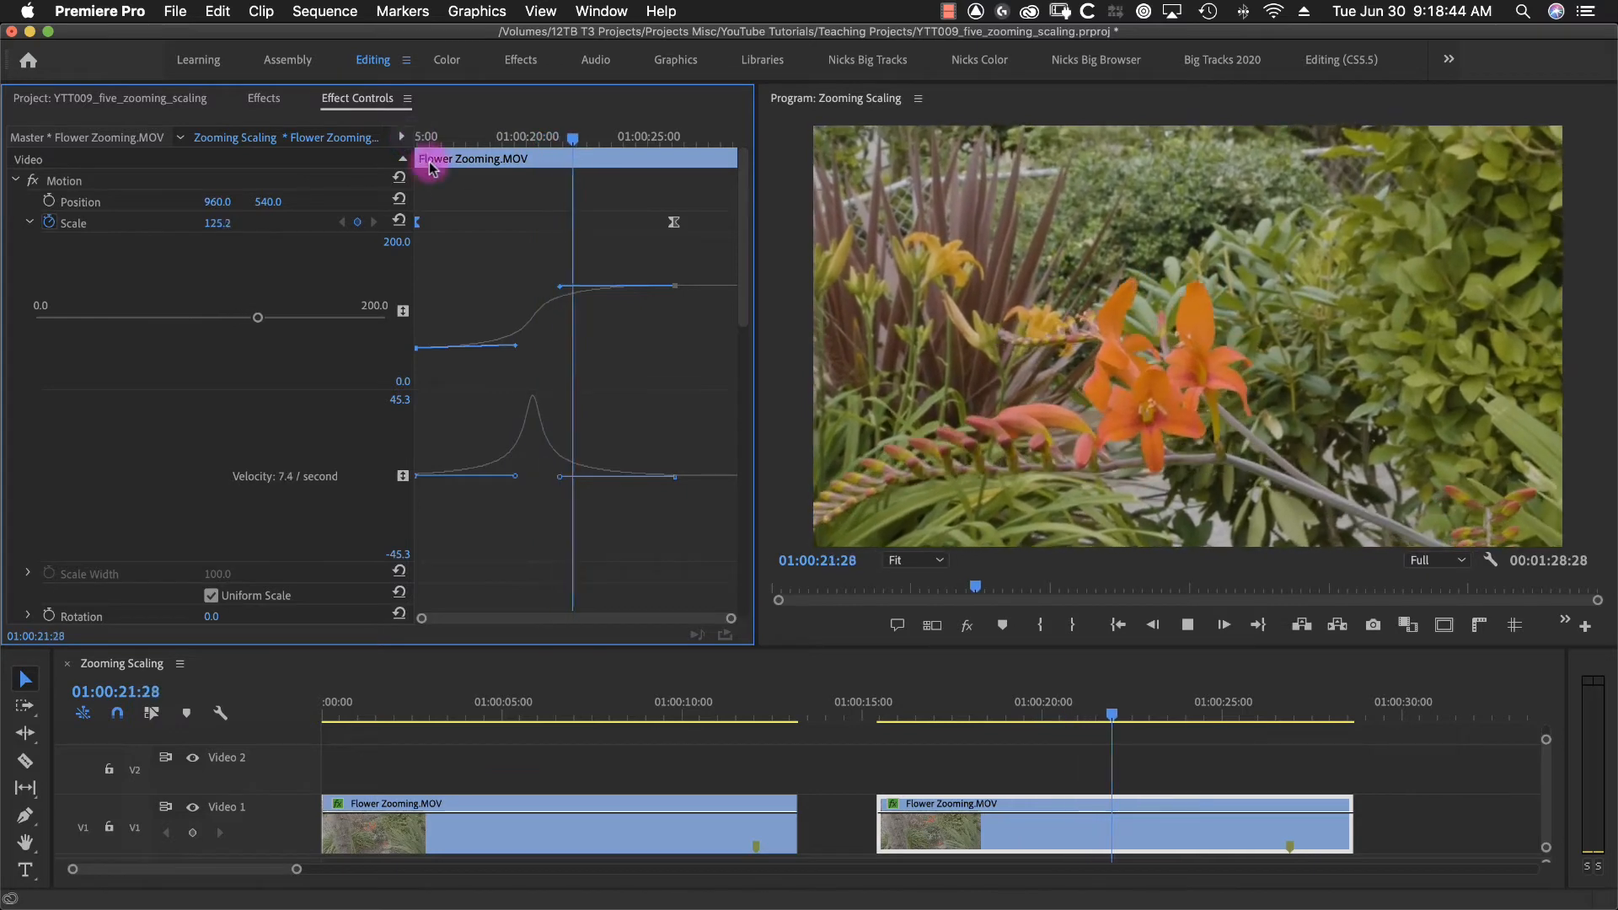
{"action": "key", "text": "space"}
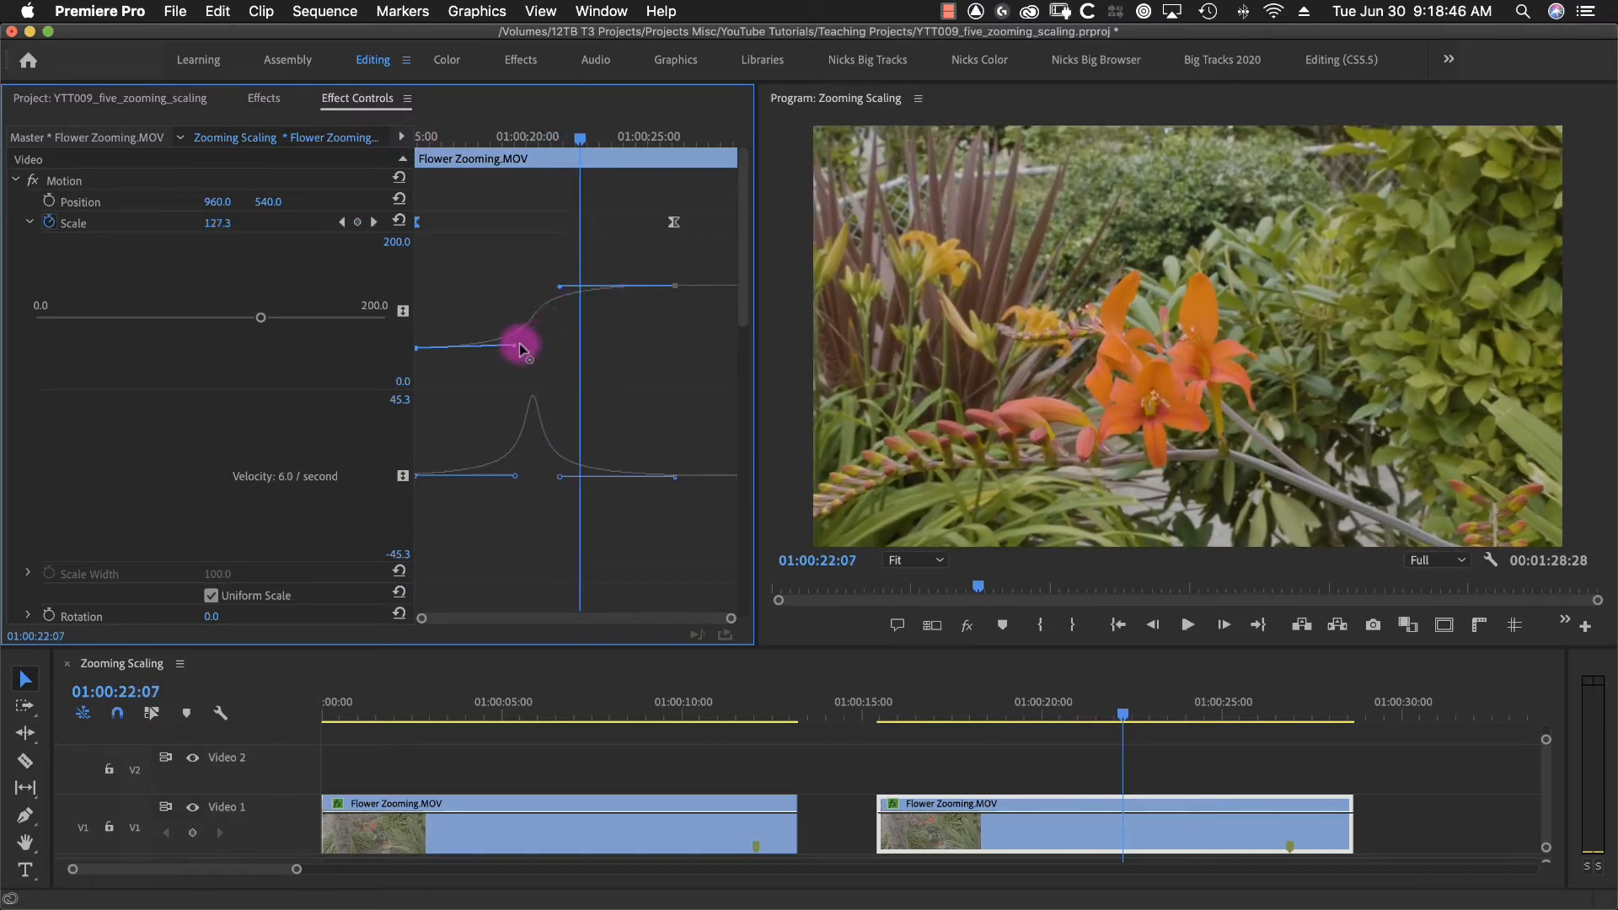
{"action": "left_click_drag", "start_coordinate": [497, 349], "coordinate": [597, 297]}
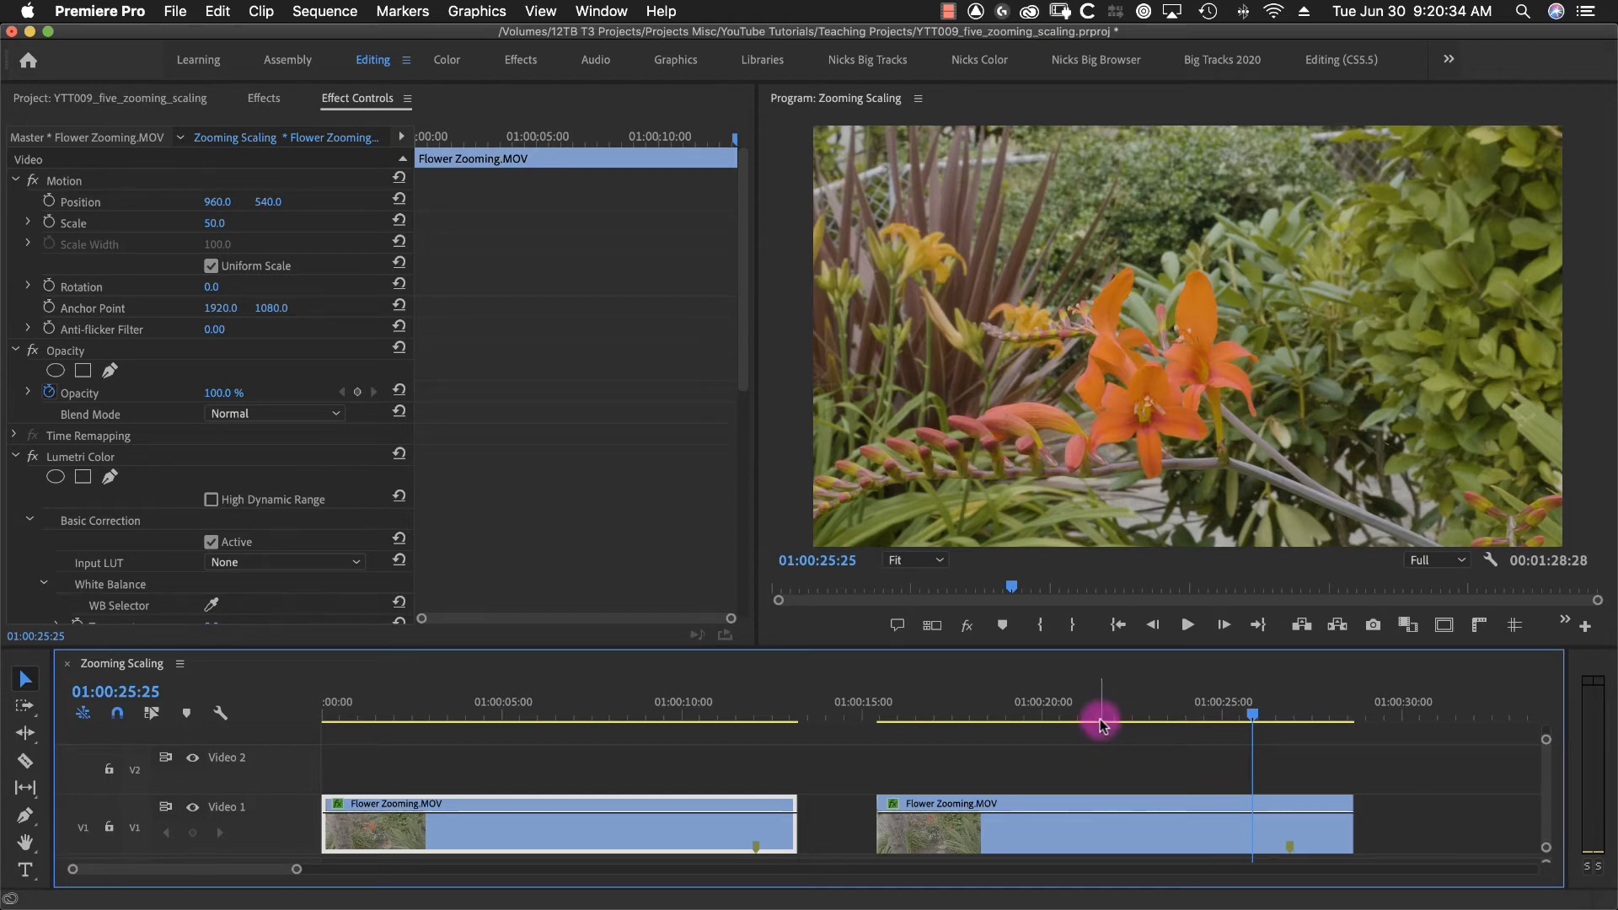
Step: Search the effects for "gaussian blur" and apply the Gaussian Blur video effect to the second flower clip
{"action": "key", "text": "shift+7"}
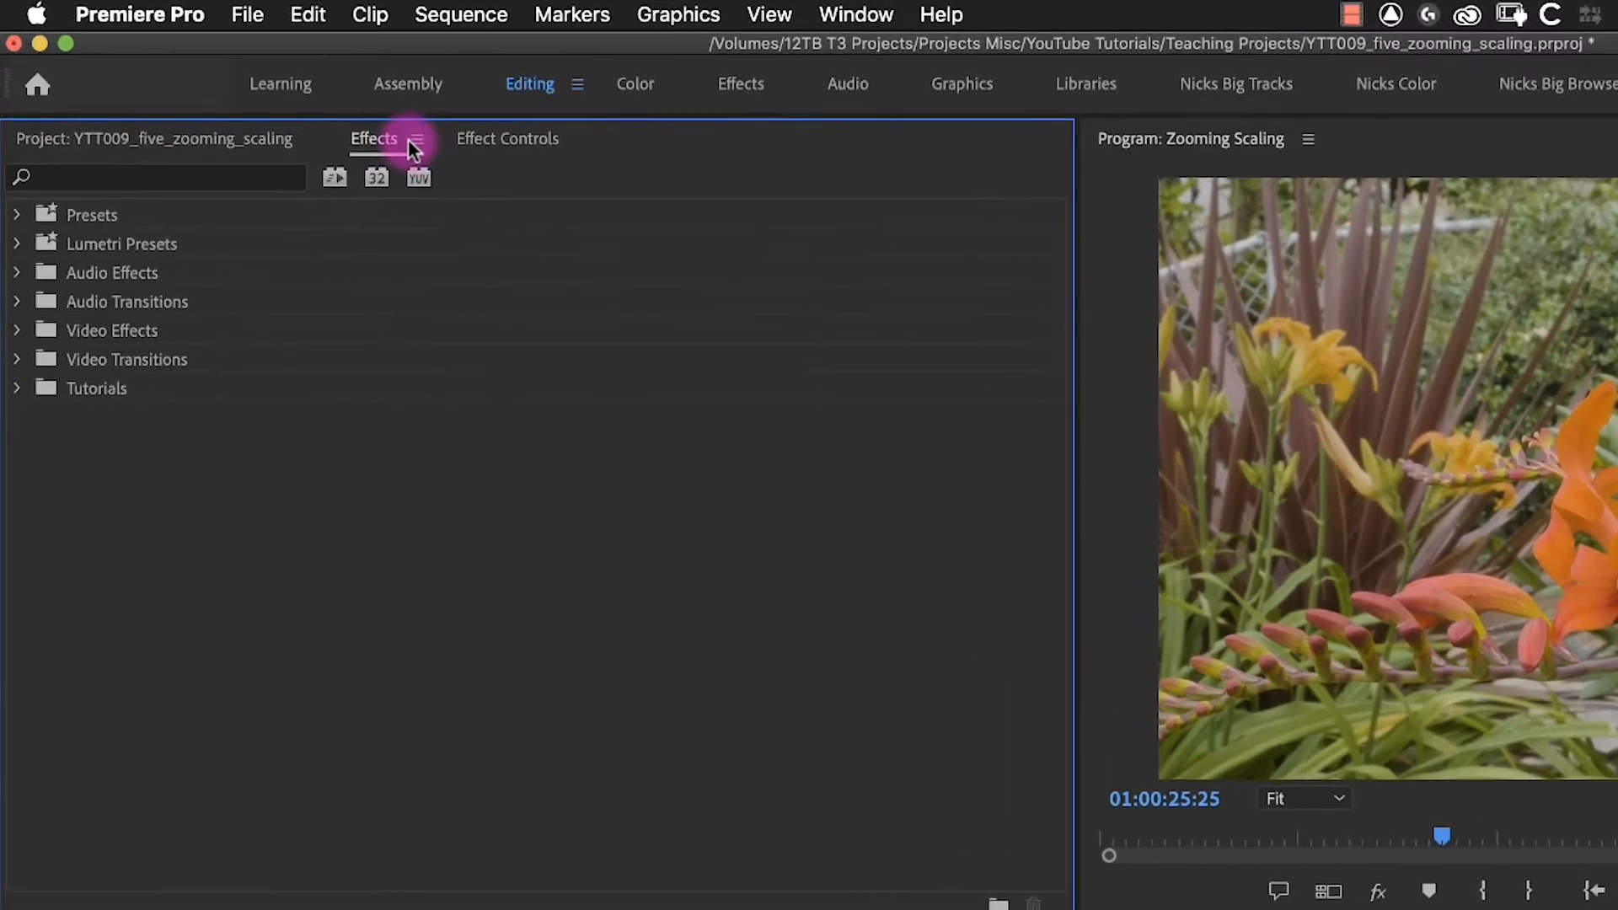
{"action": "left_click", "coordinate": [158, 176]}
{"action": "type", "text": "g"}
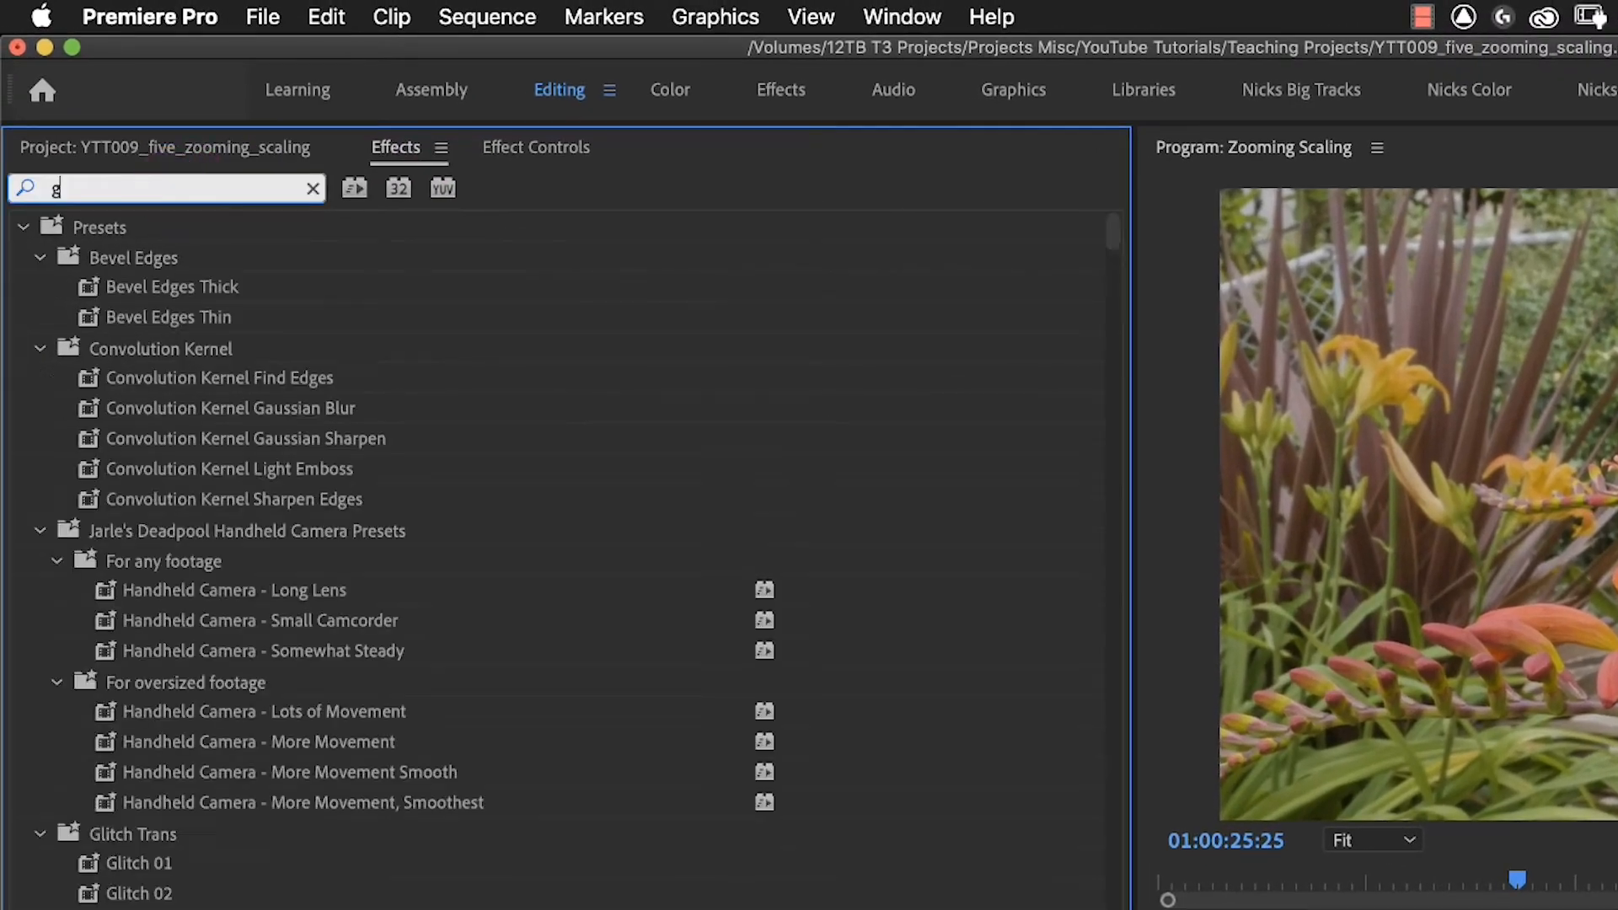
{"action": "type", "text": "aussian blur"}
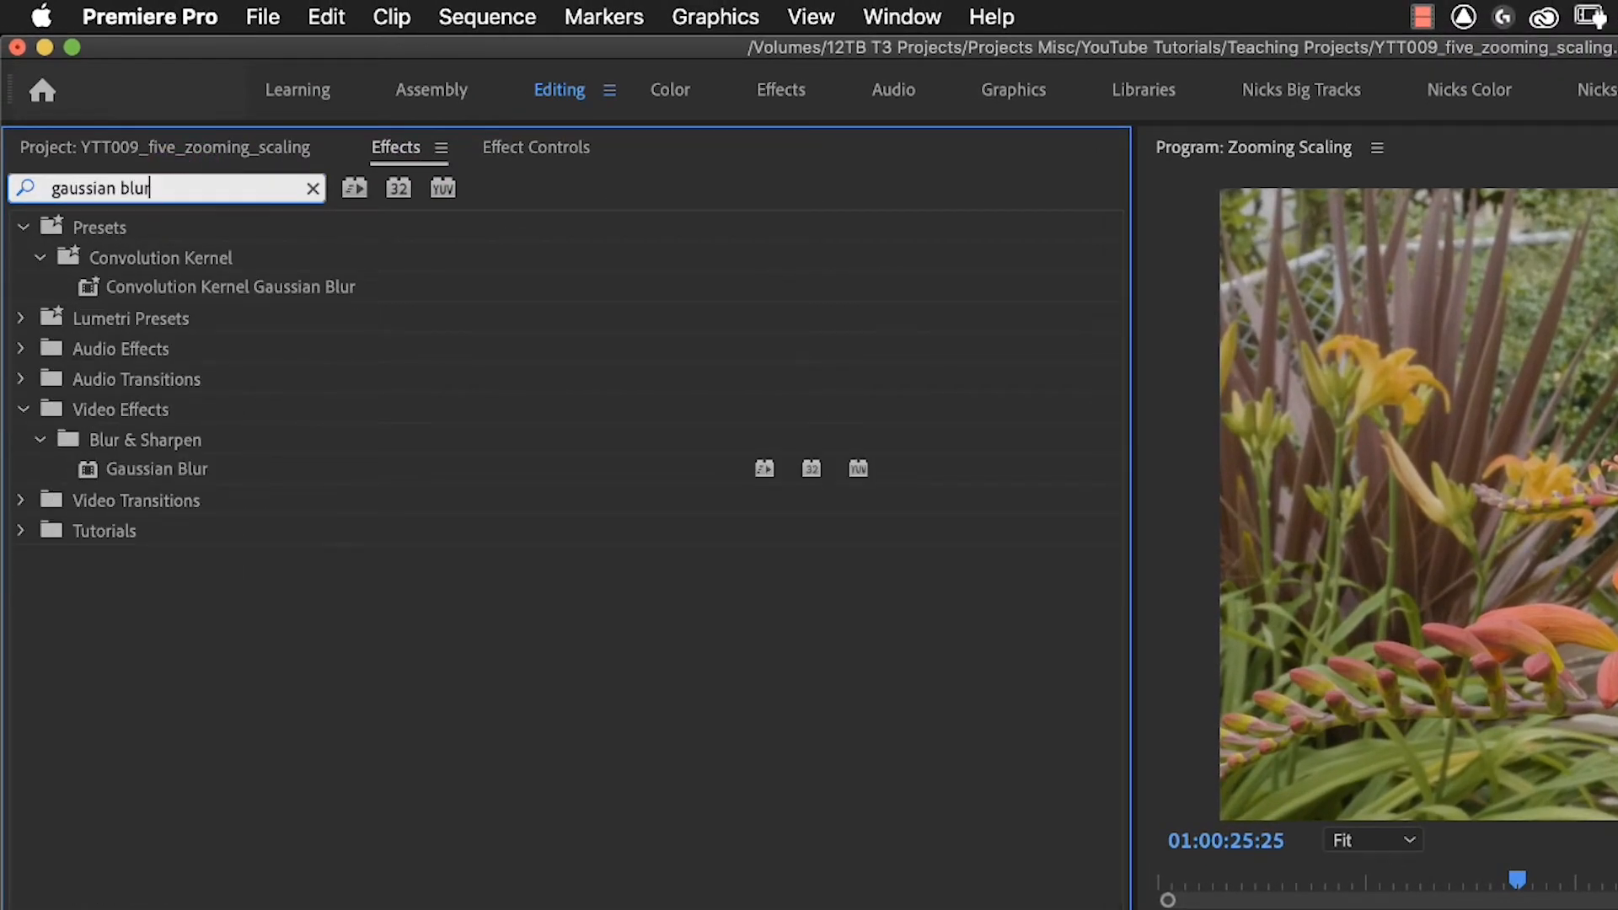
{"action": "left_click_drag", "start_coordinate": [144, 463], "coordinate": [1534, 909]}
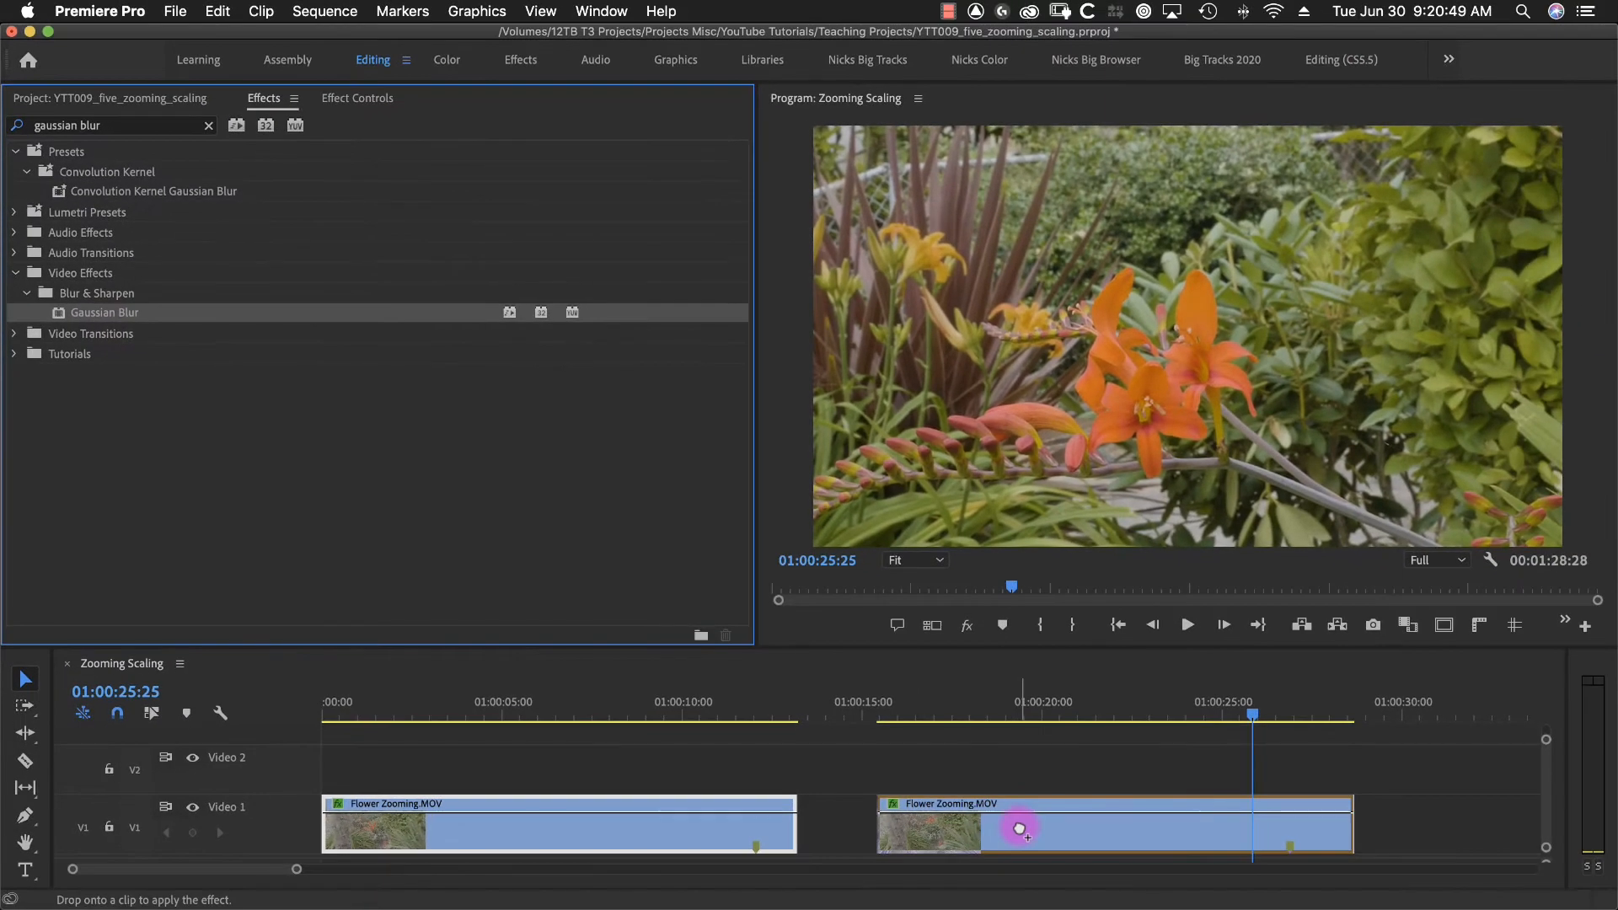
{"action": "left_click_drag", "start_coordinate": [1019, 829], "coordinate": [1019, 822]}
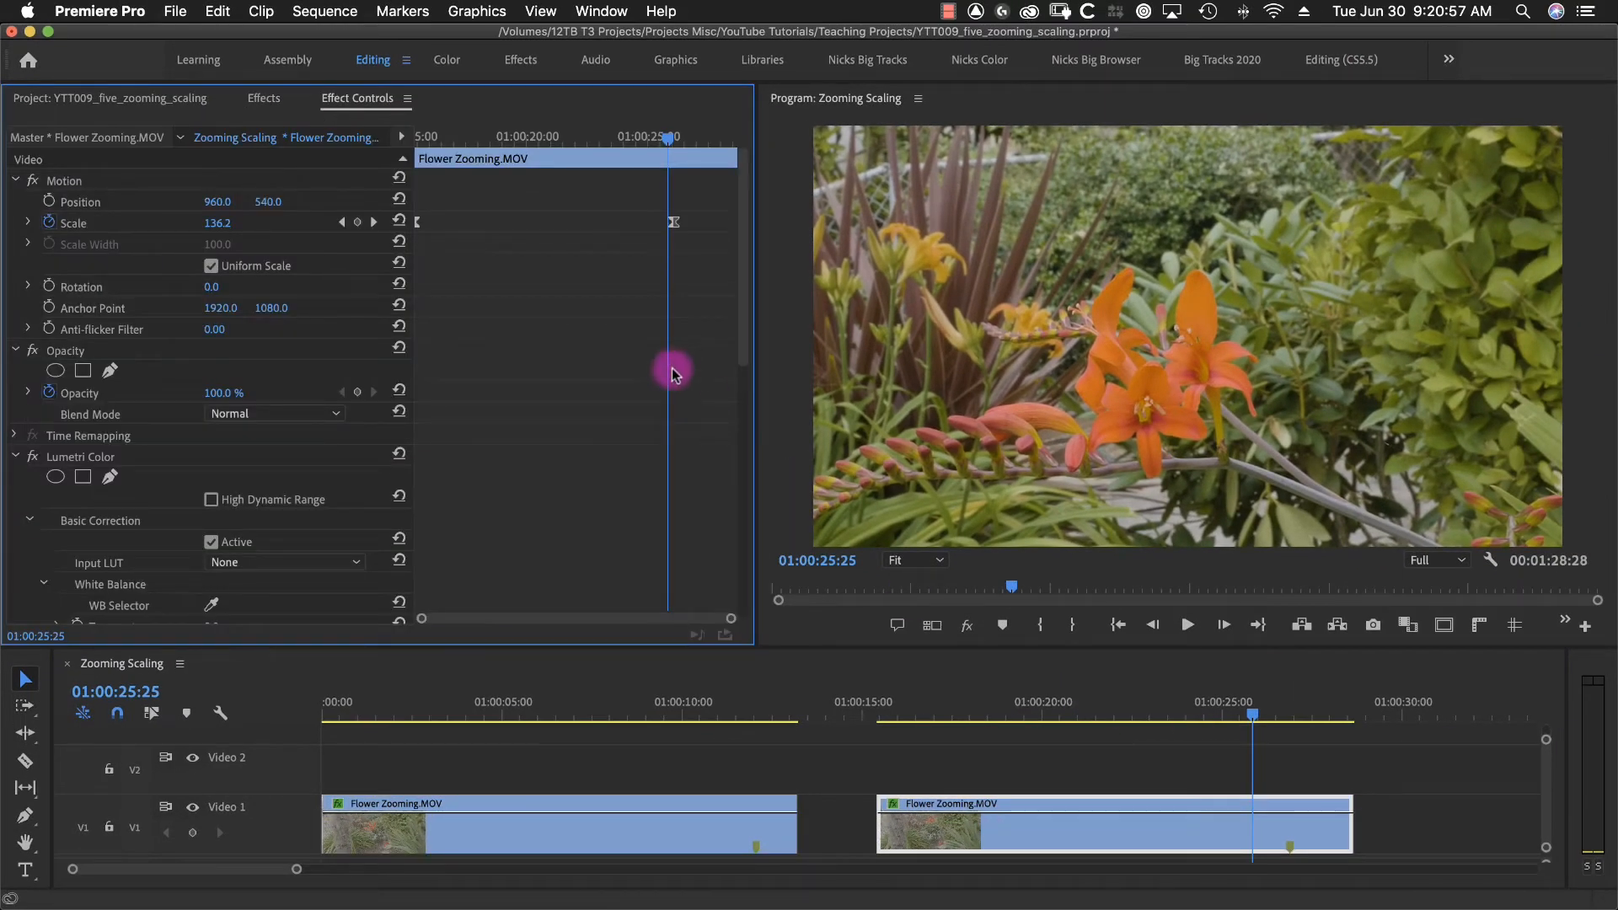
Step: Collapse the second clip's Motion, Opacity and Lumetri Color settings and set the Gaussian Blur's Blurriness to 15
{"action": "left_click", "coordinate": [15, 181]}
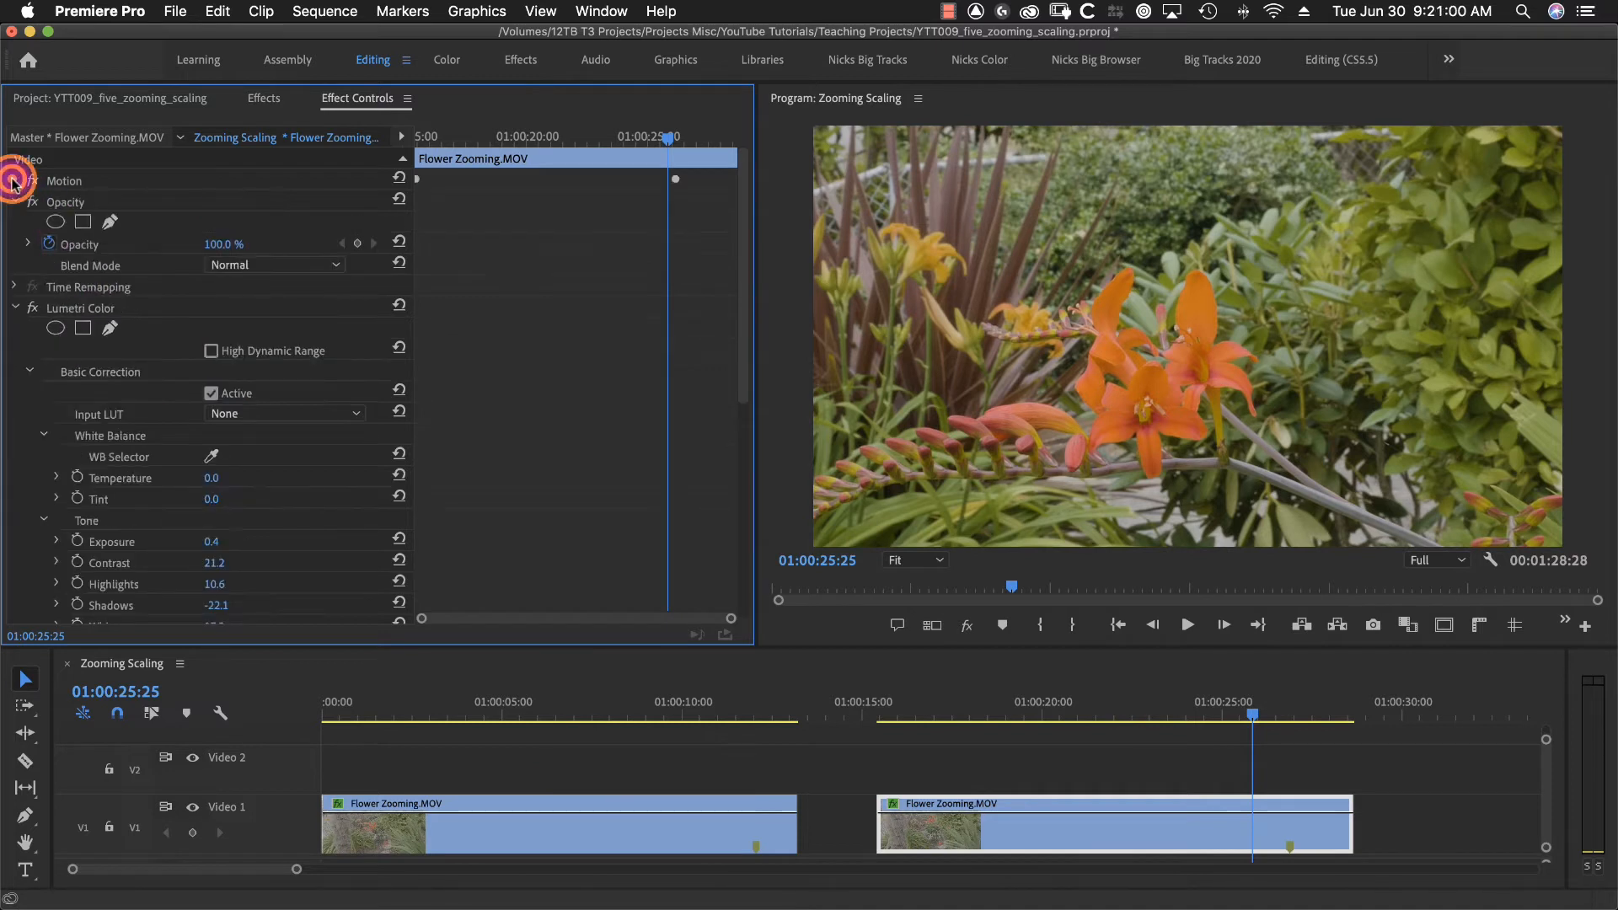
{"action": "left_click", "coordinate": [14, 202]}
{"action": "left_click", "coordinate": [16, 245]}
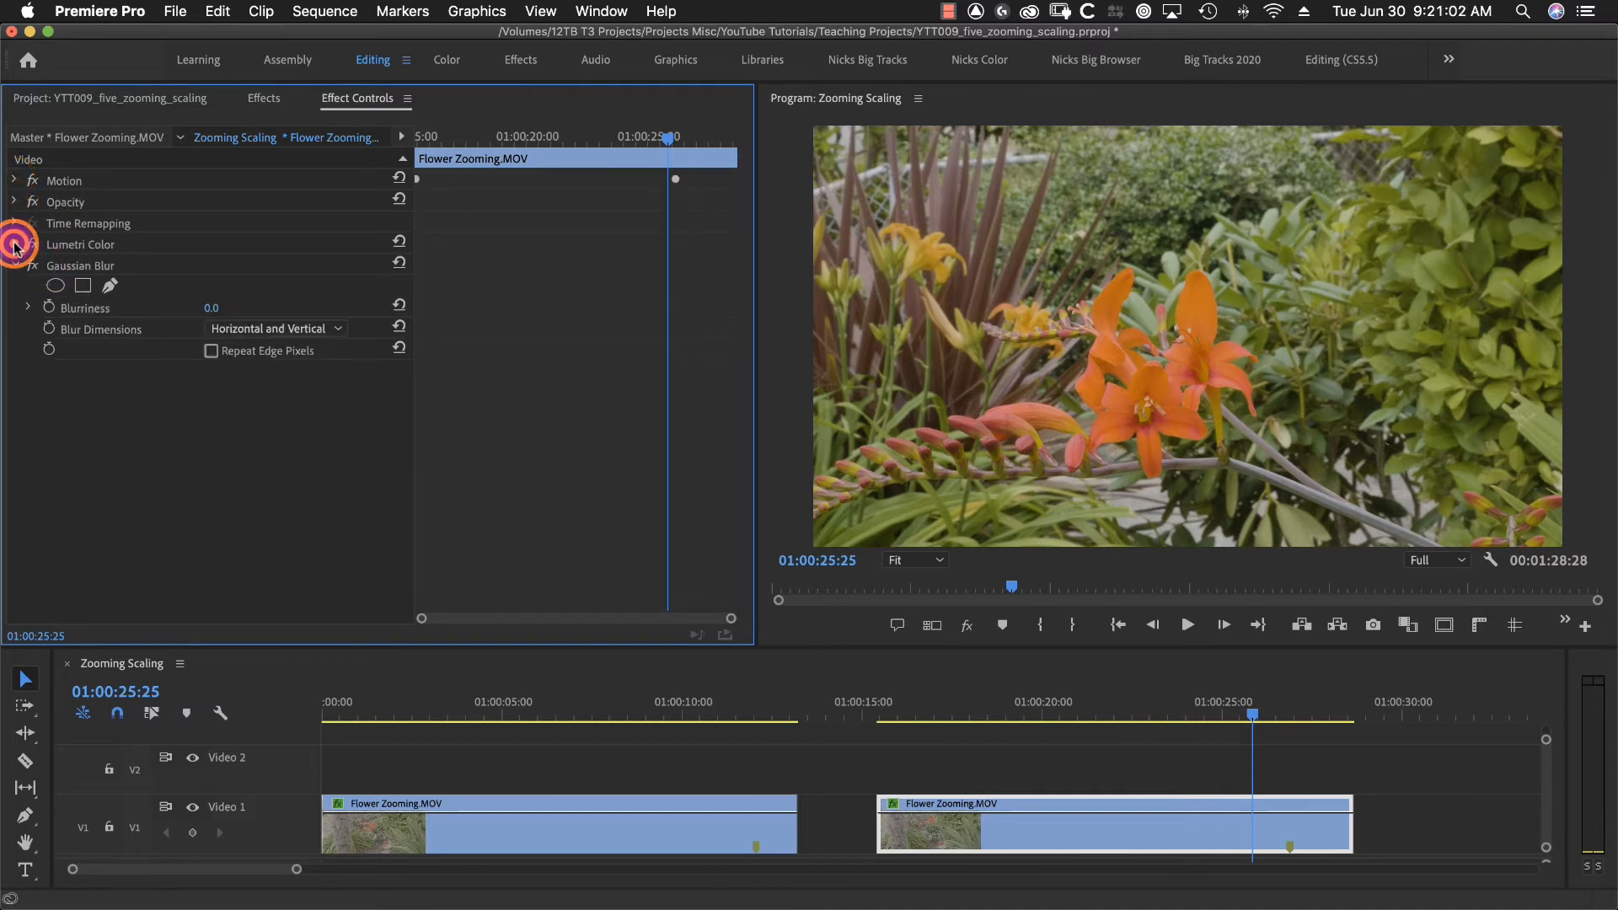
{"action": "left_click", "coordinate": [90, 264]}
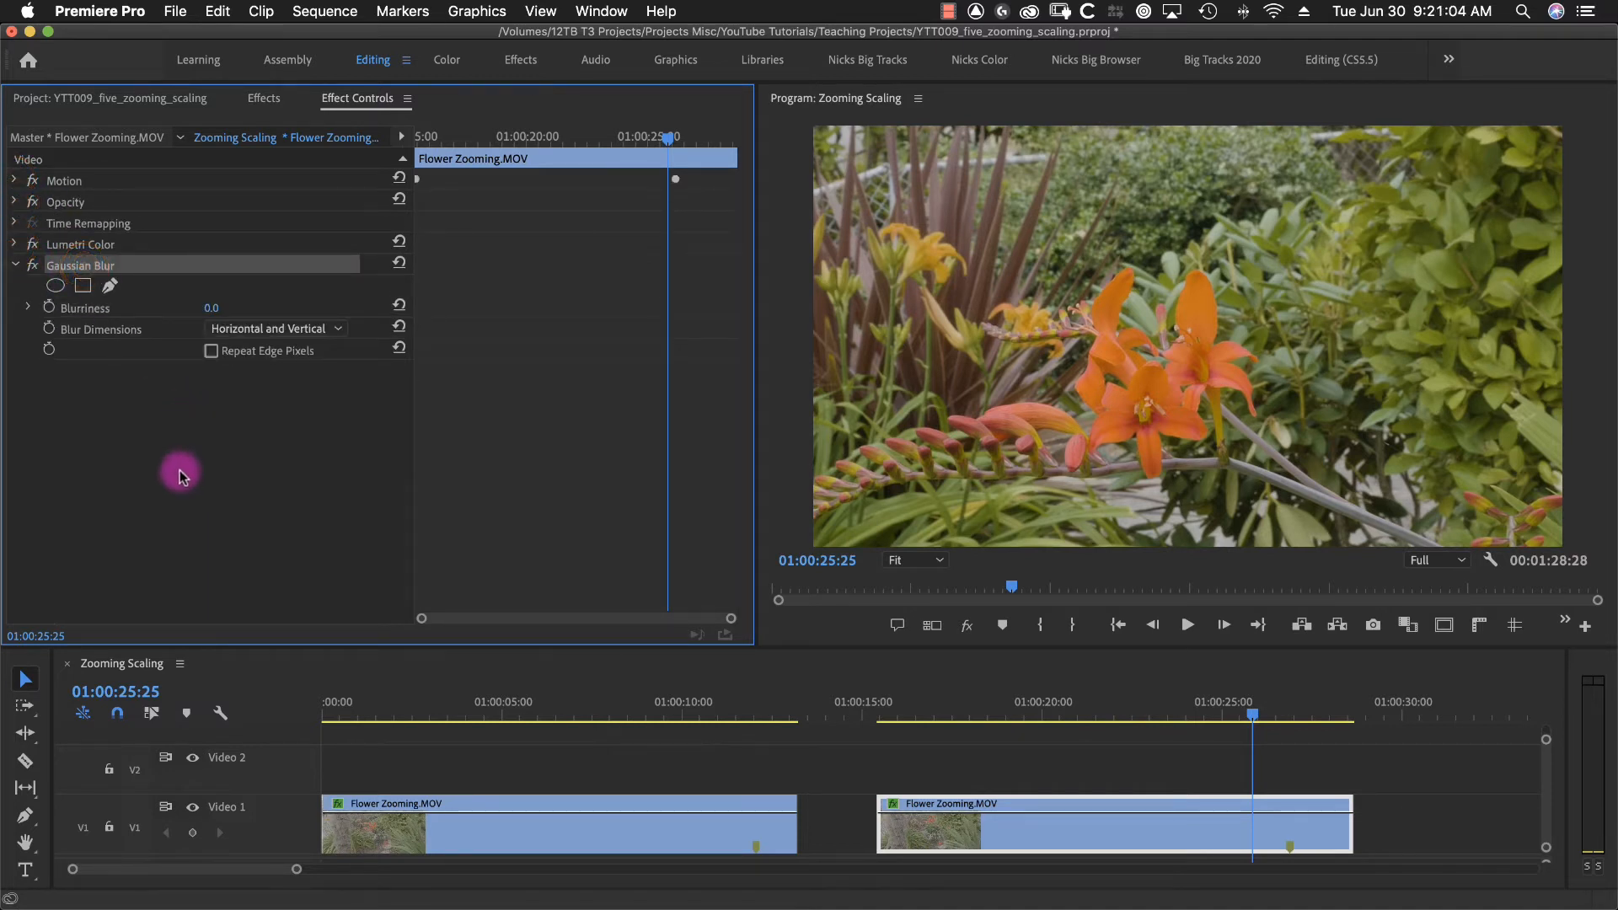
{"action": "left_click", "coordinate": [214, 308]}
{"action": "type", "text": "20"}
{"action": "key", "text": "Return"}
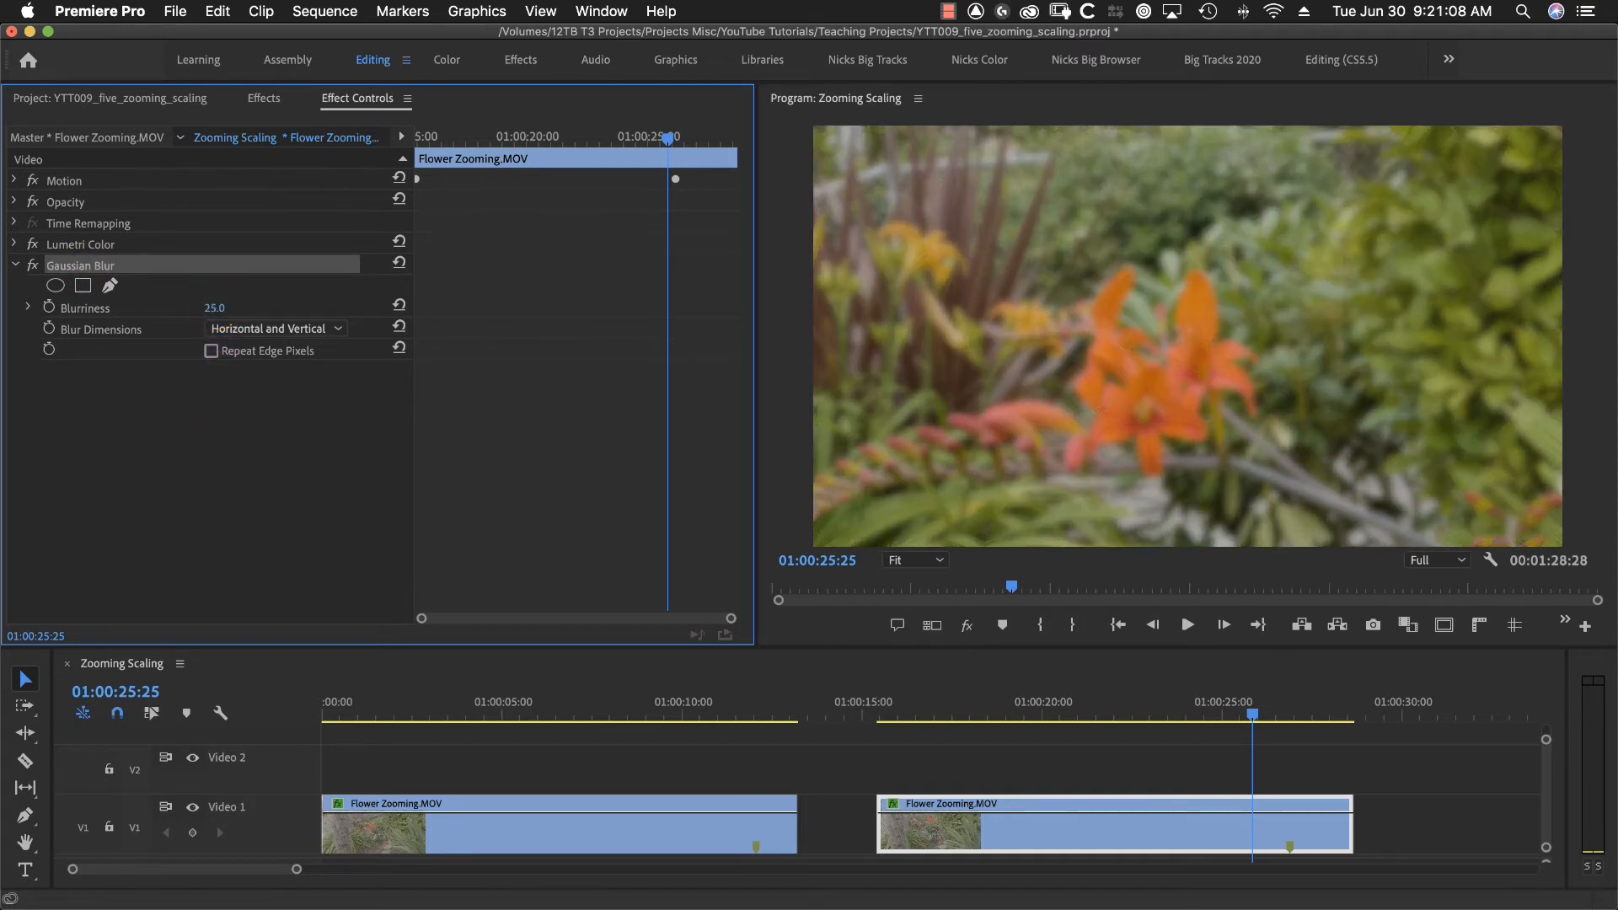
{"action": "left_click_drag", "start_coordinate": [214, 308], "coordinate": [211, 314]}
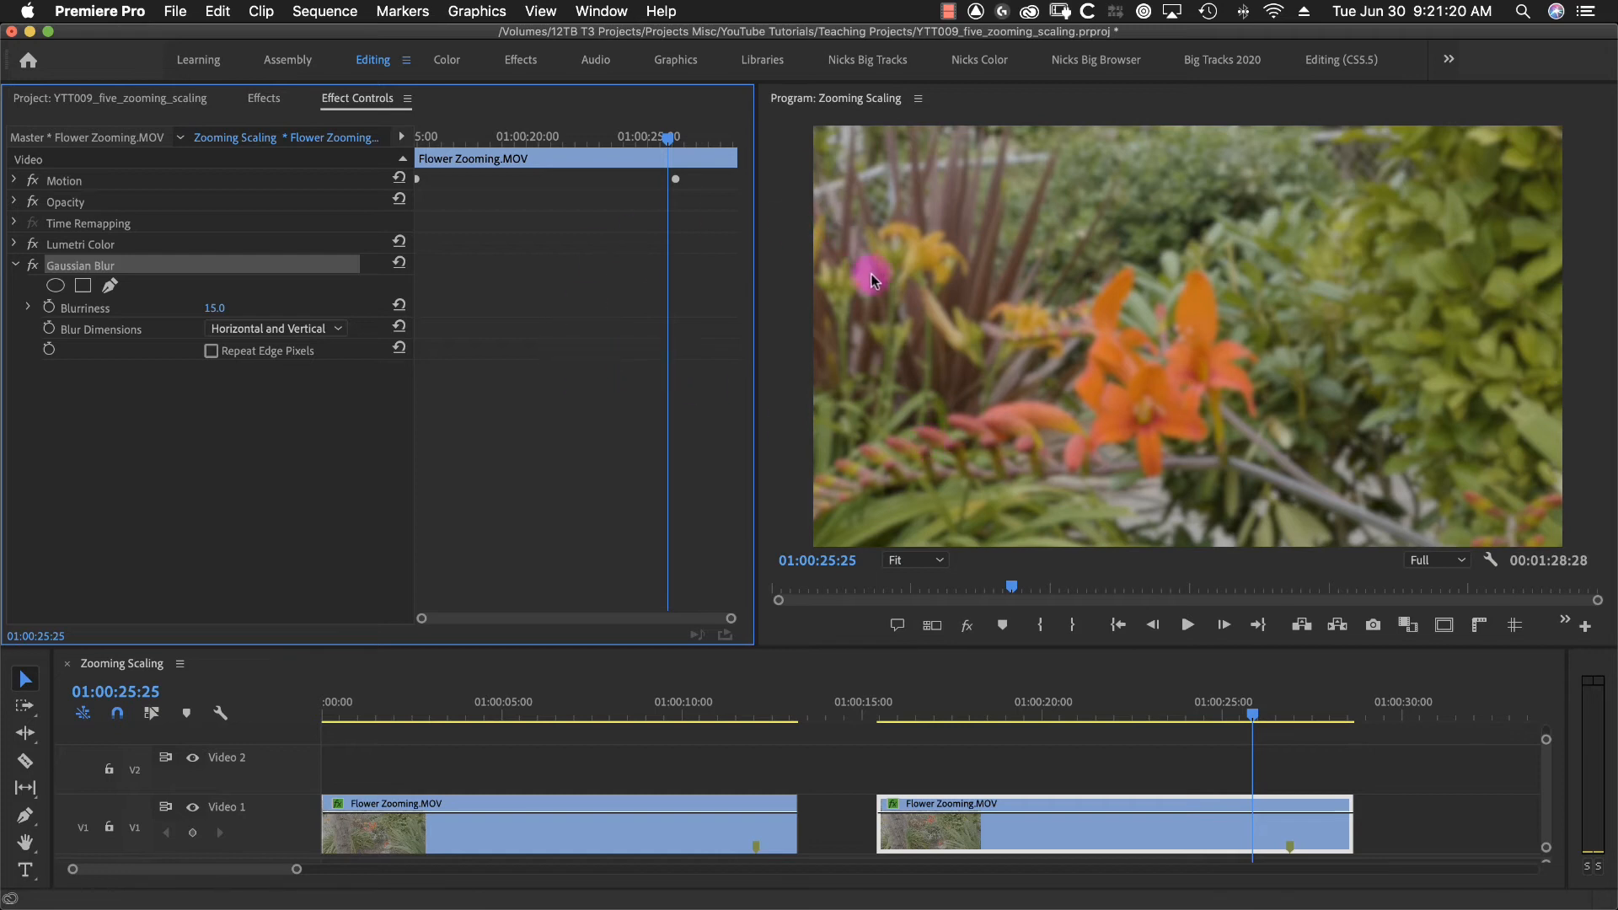
Step: Keyframe Blurriness at 15 on the clip's last Scale keyframe and at 0 on the clip's start, with eased interpolation on both keyframes
{"action": "left_click", "coordinate": [676, 180]}
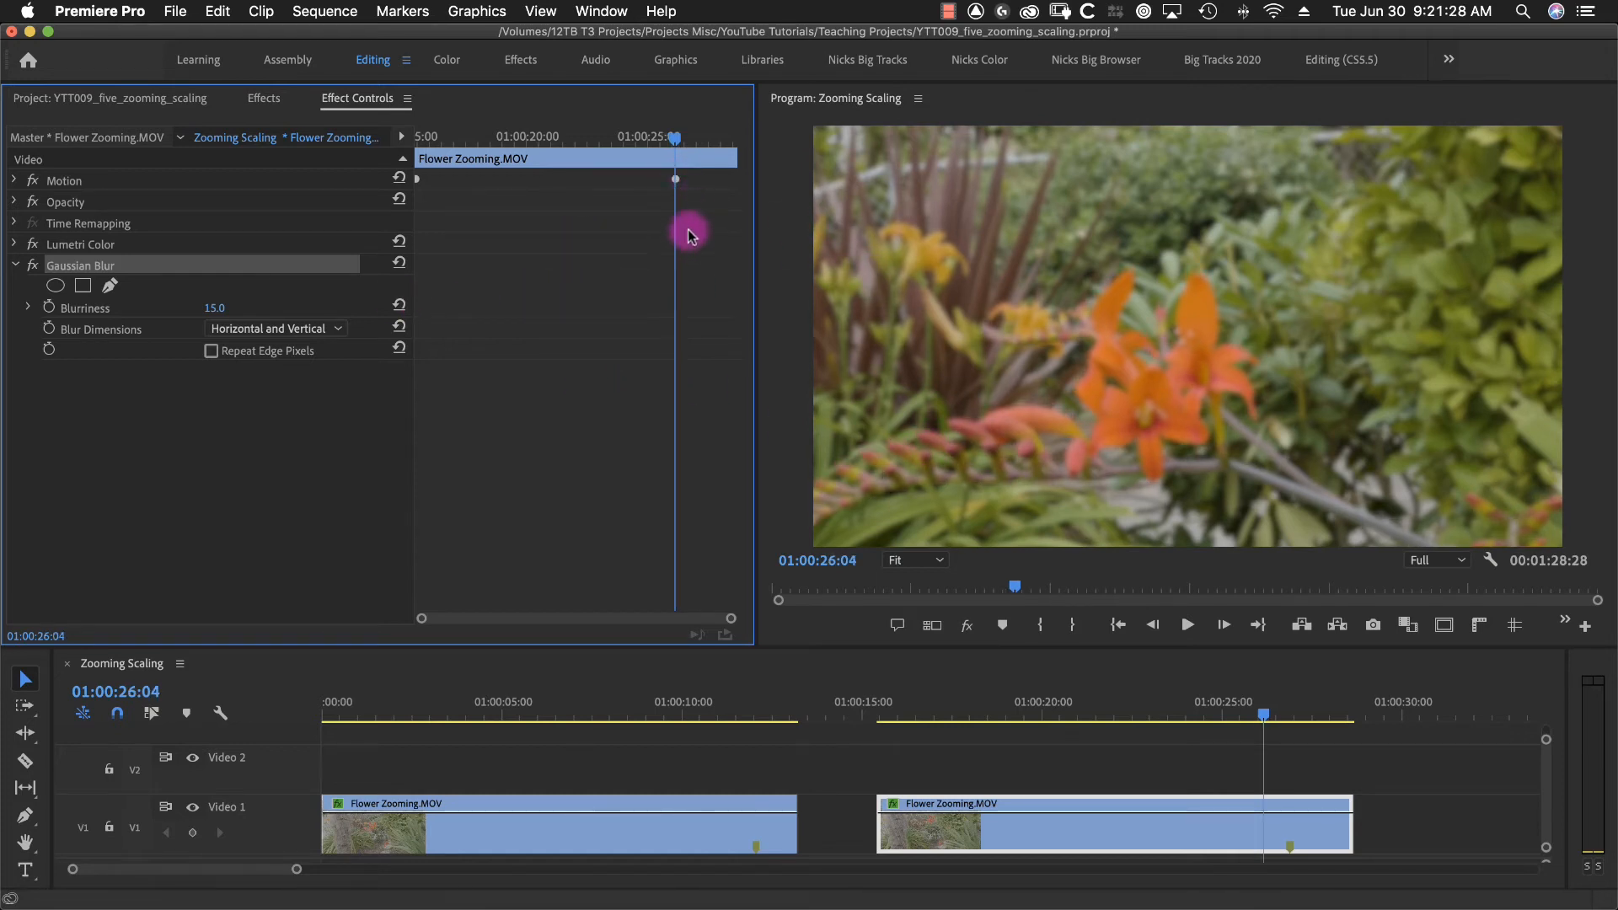
{"action": "left_click", "coordinate": [50, 307]}
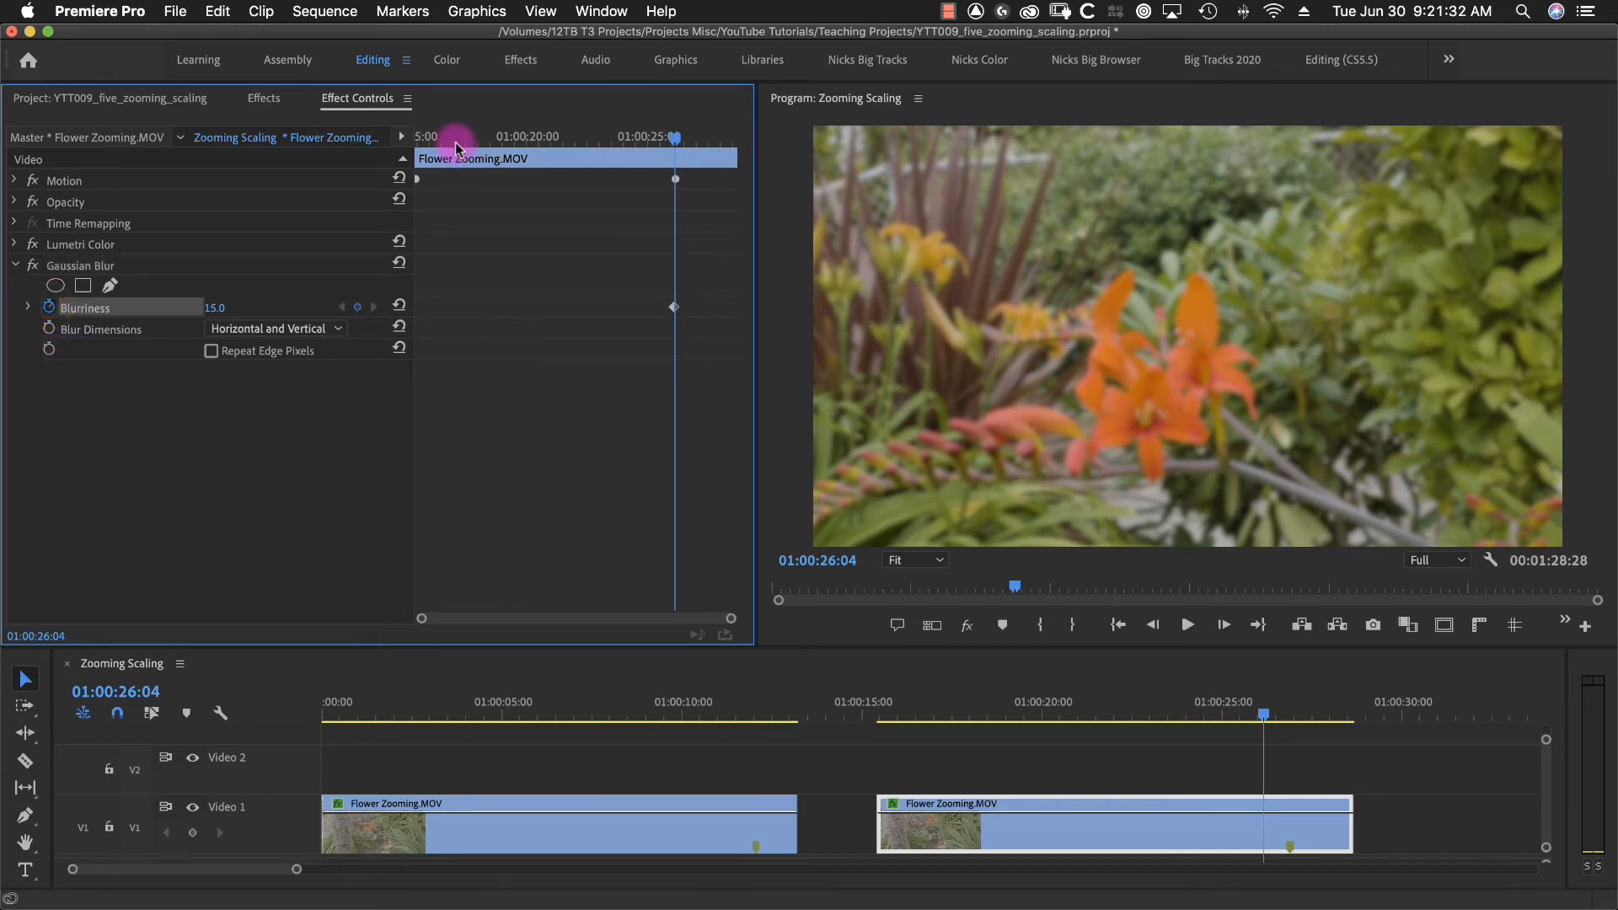
{"action": "left_click_drag", "start_coordinate": [455, 143], "coordinate": [404, 148]}
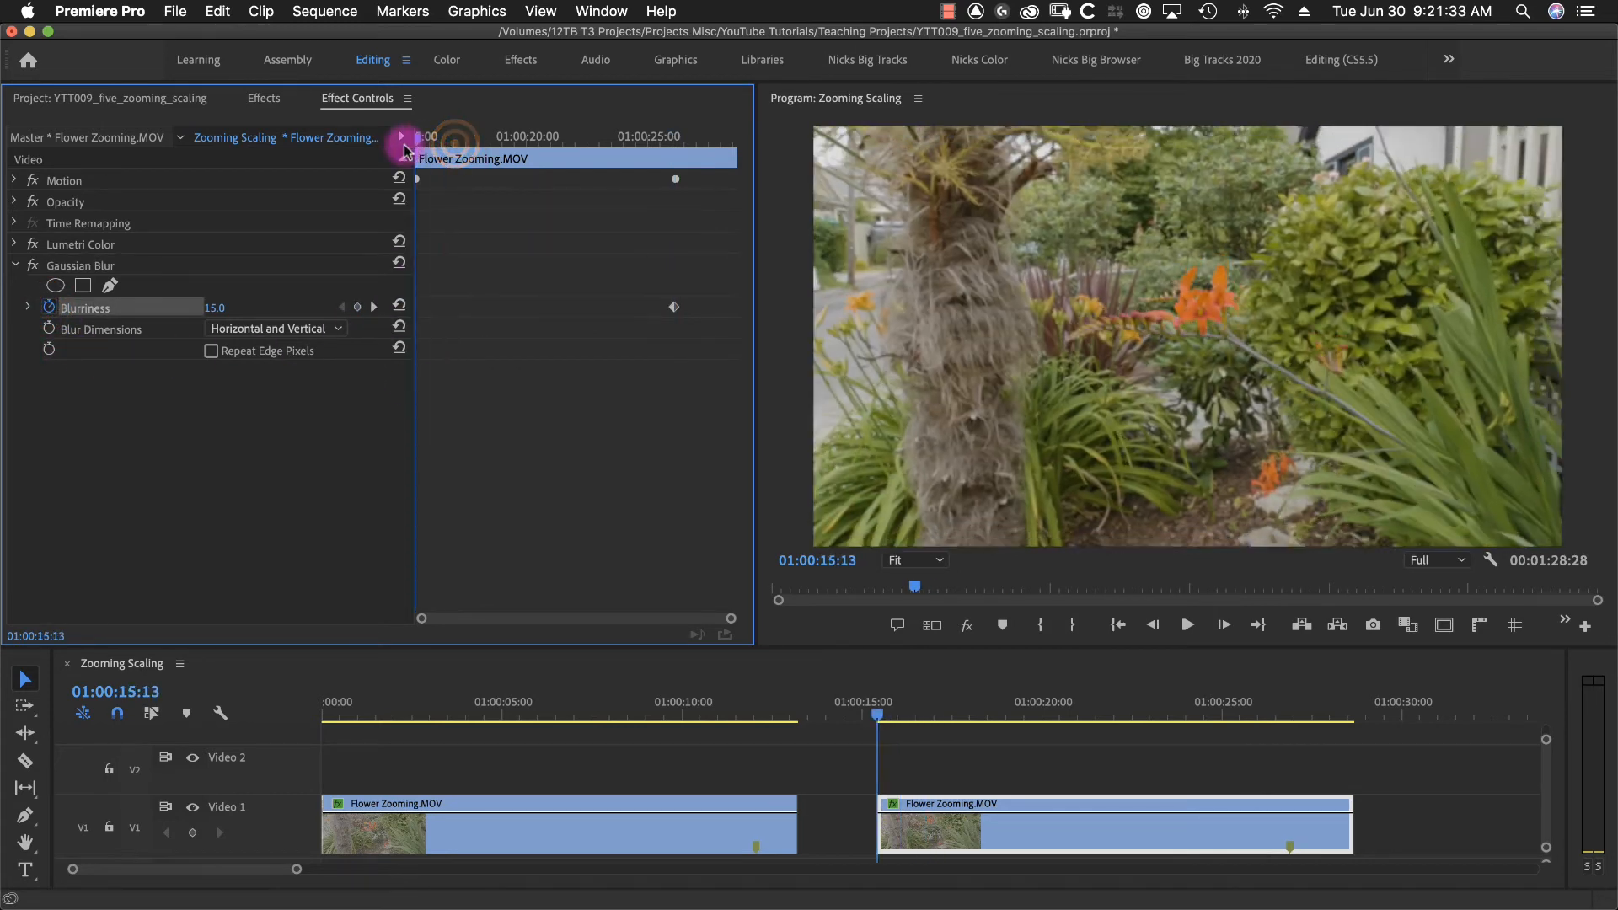
{"action": "left_click", "coordinate": [215, 307]}
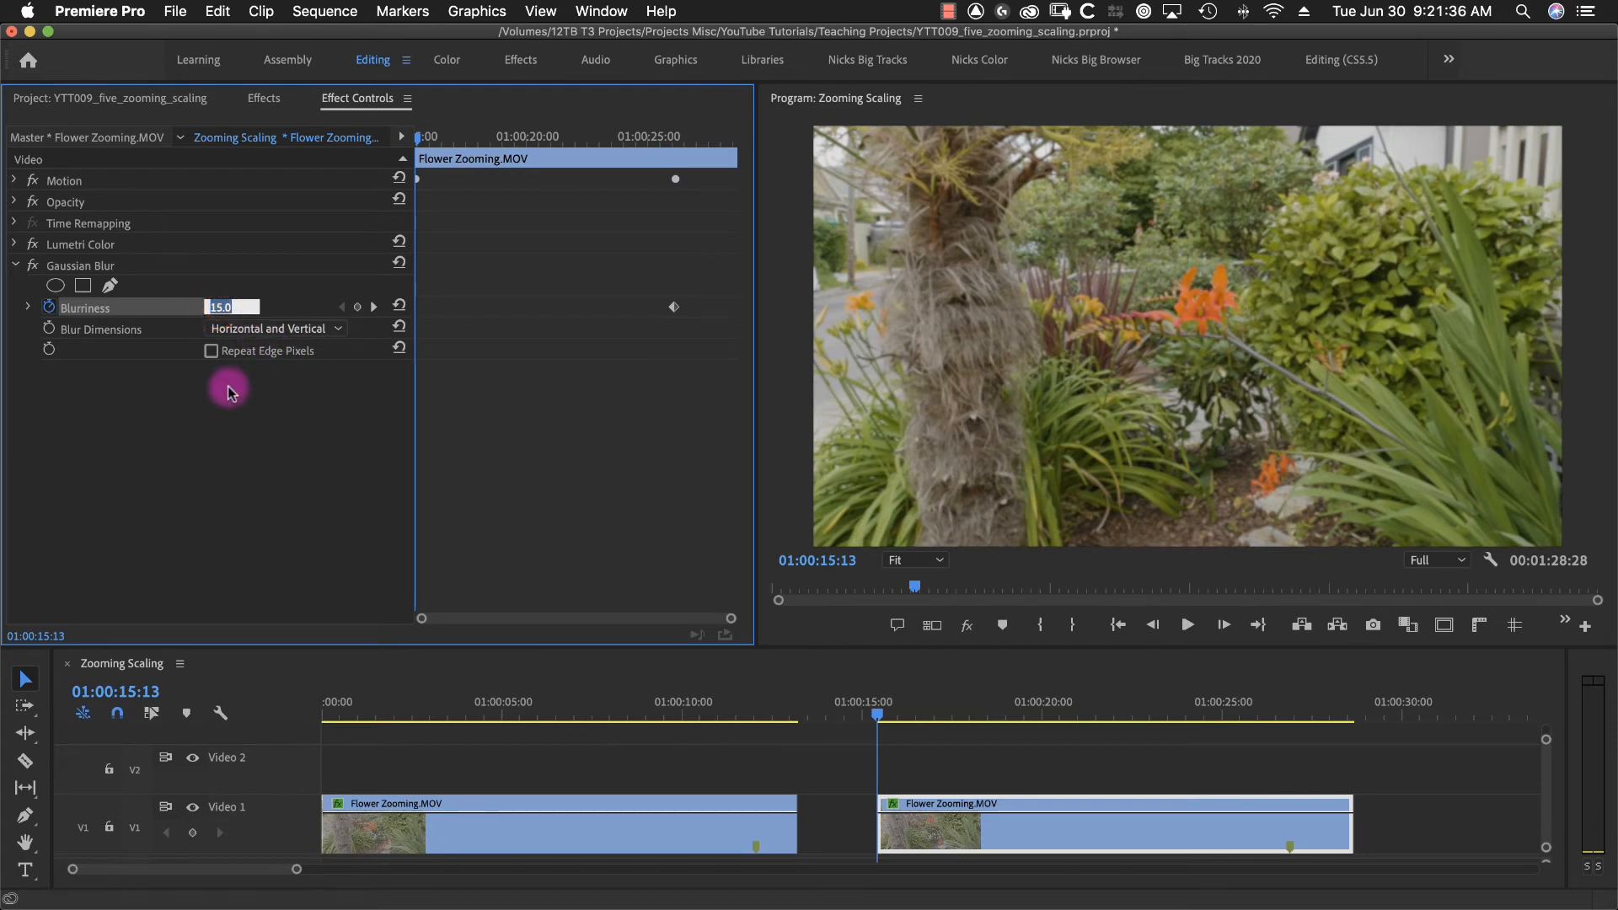
{"action": "type", "text": "0"}
{"action": "key", "text": "Return"}
{"action": "left_click", "coordinate": [414, 306]}
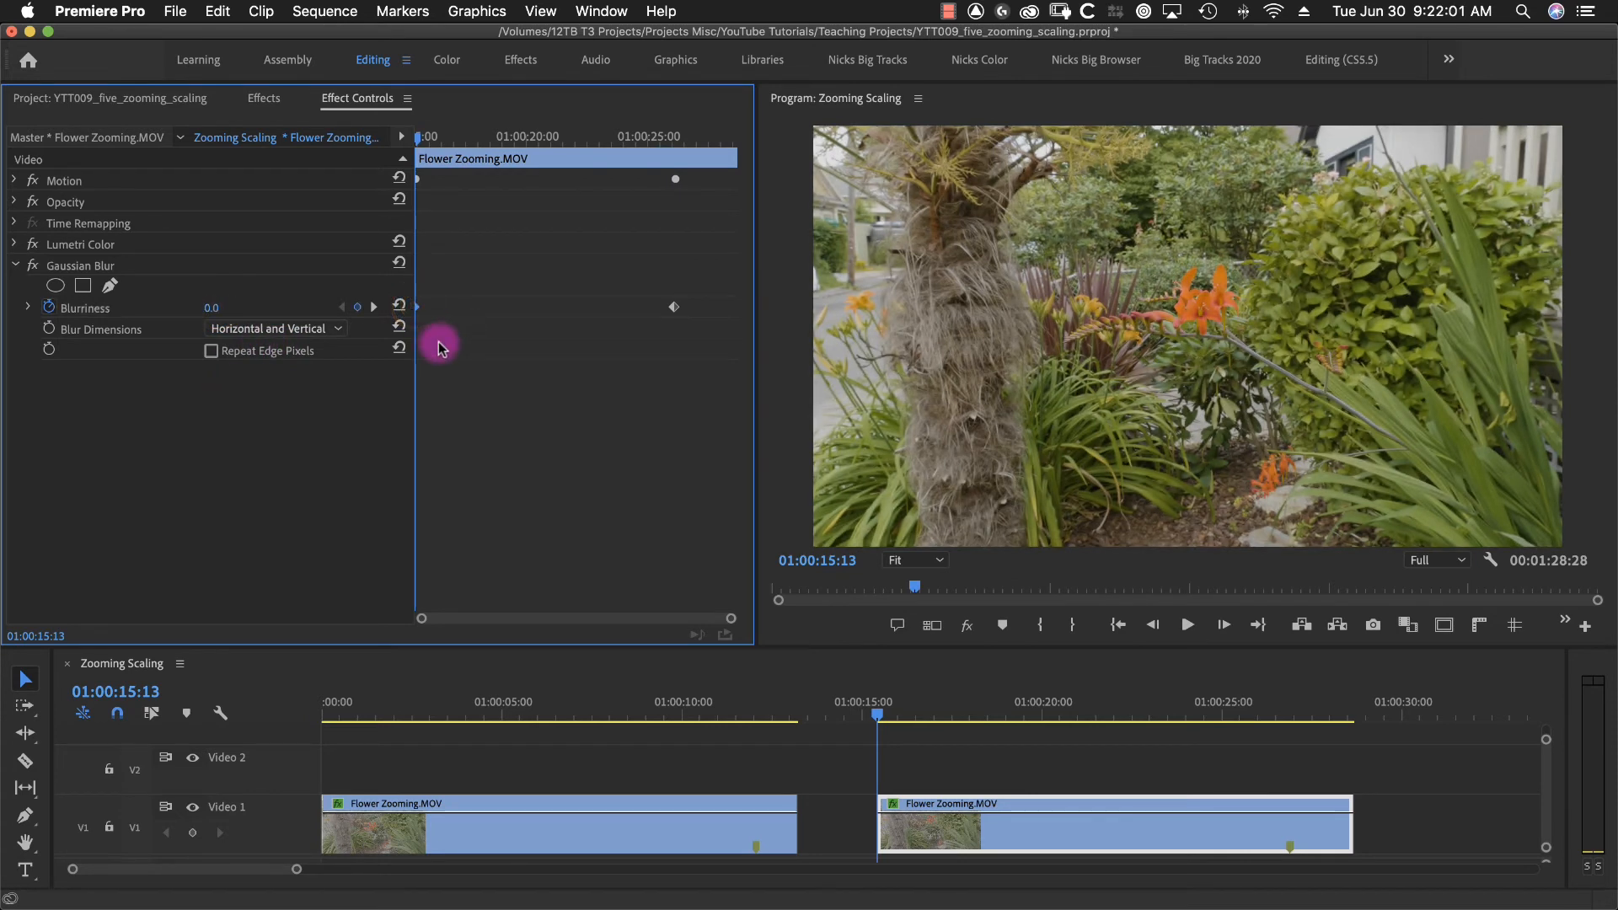
{"action": "left_click", "coordinate": [669, 306]}
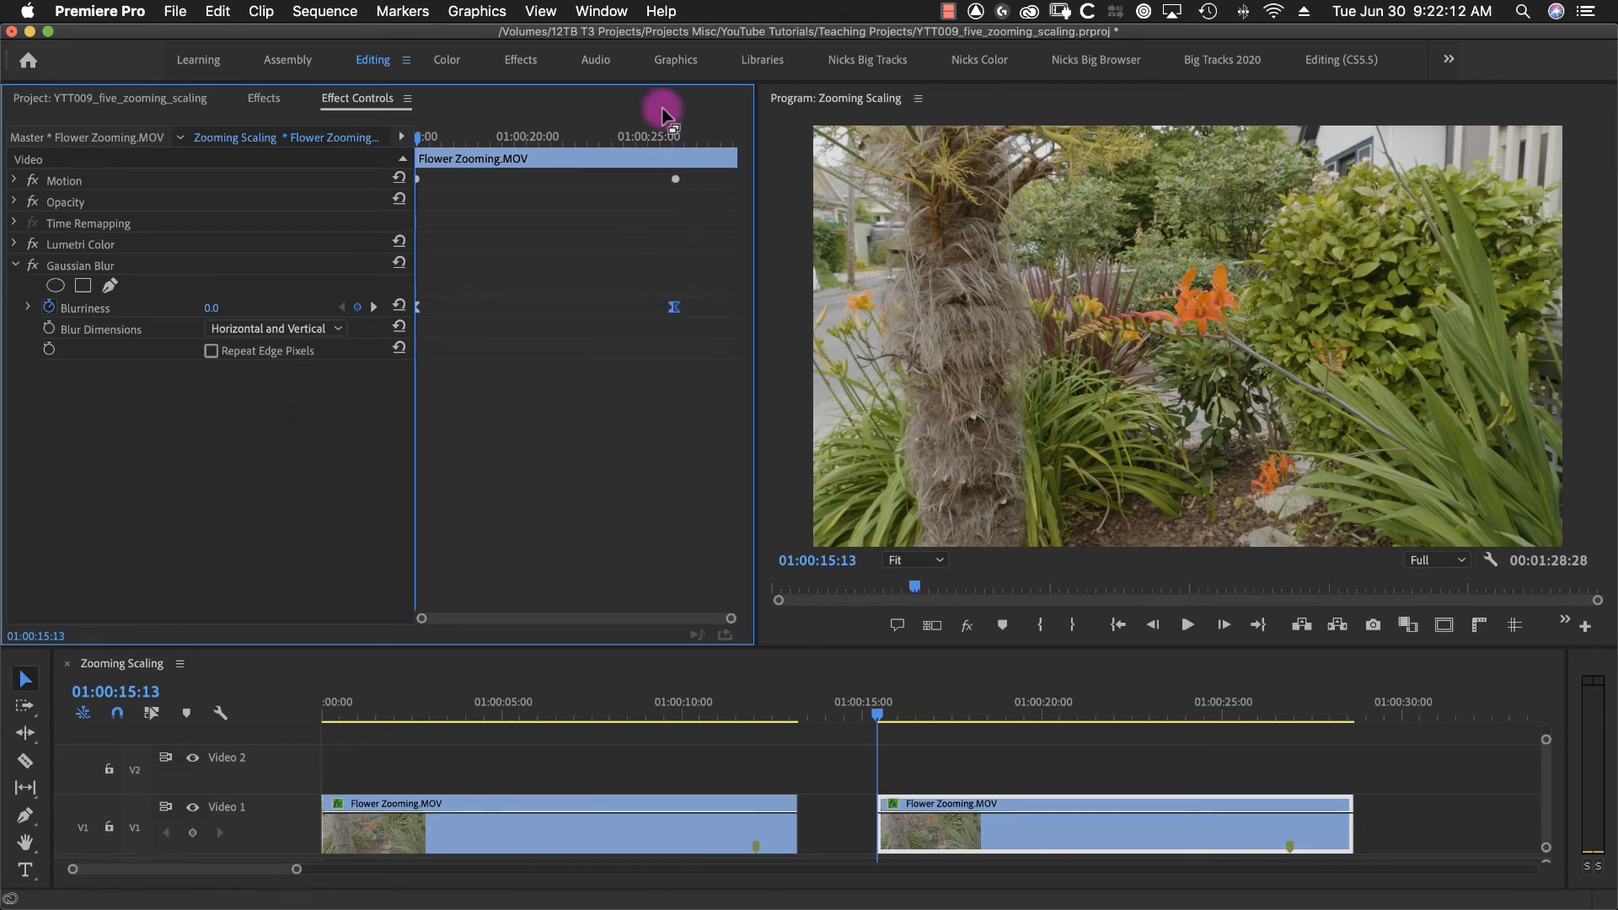
Step: Add an inverted ellipse mask to the Gaussian Blur at the last Blurriness keyframe
{"action": "left_click", "coordinate": [674, 135]}
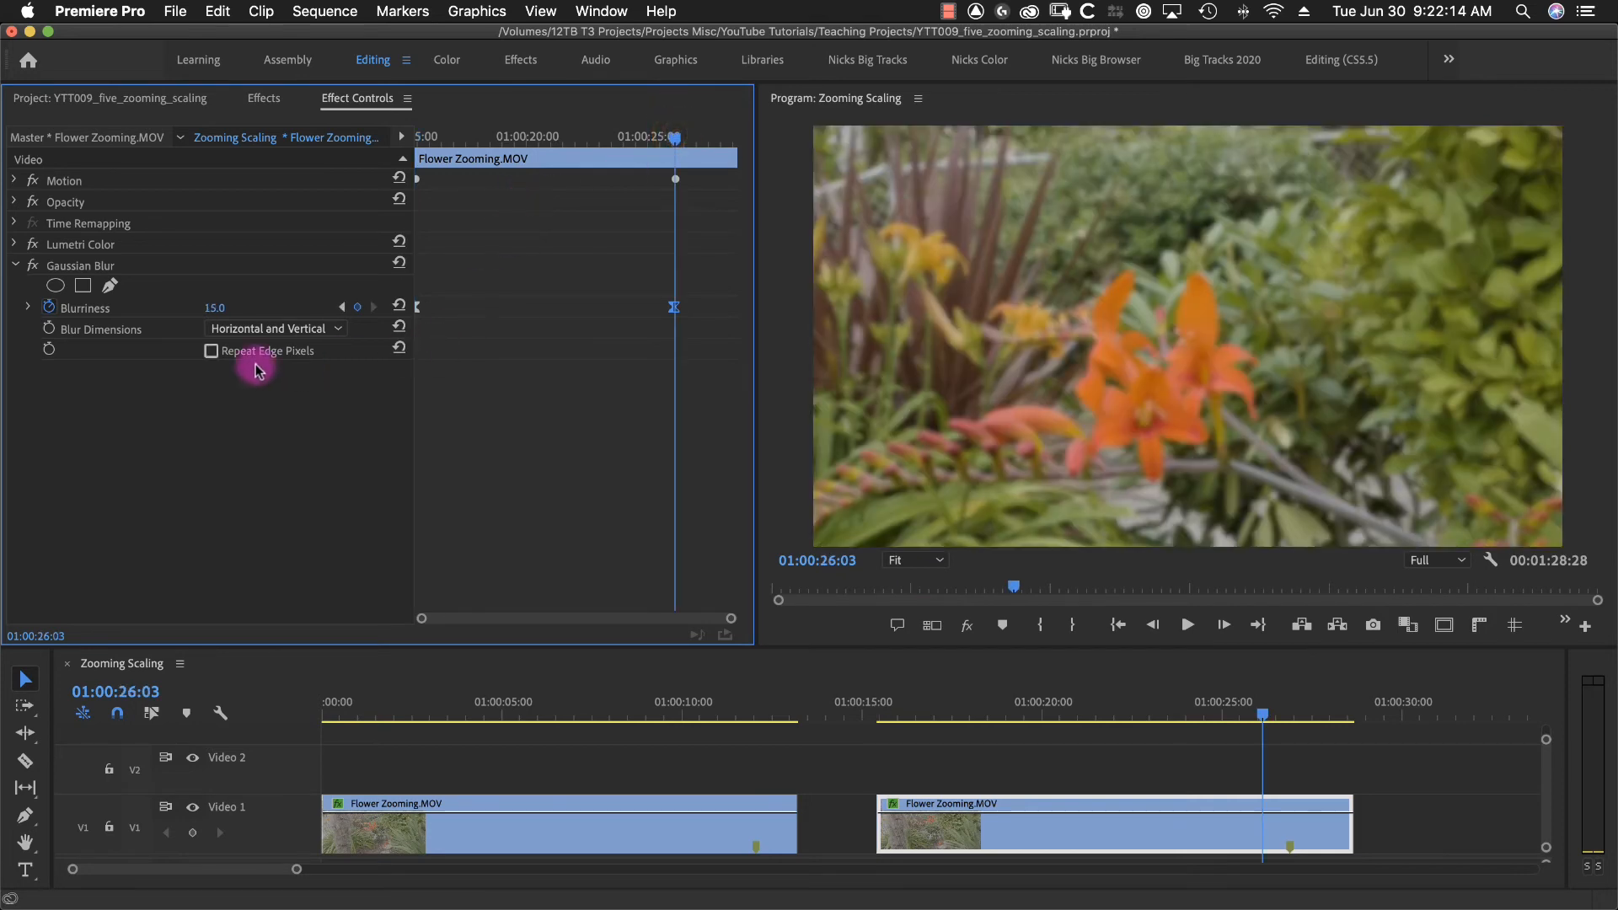
{"action": "left_click", "coordinate": [55, 287]}
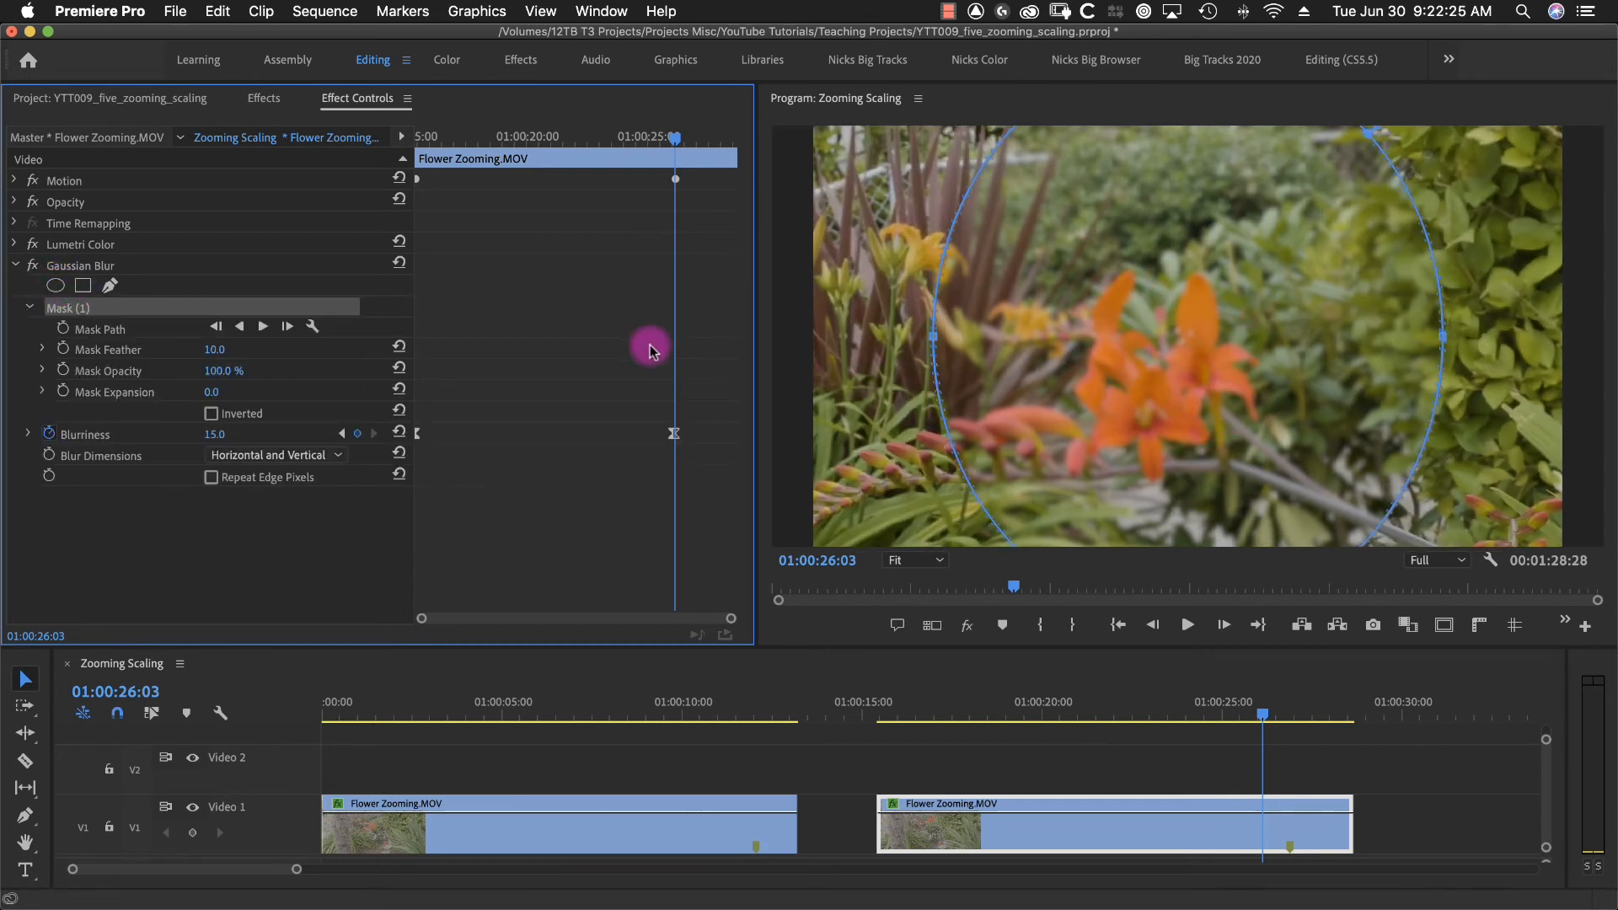
{"action": "left_click", "coordinate": [214, 414]}
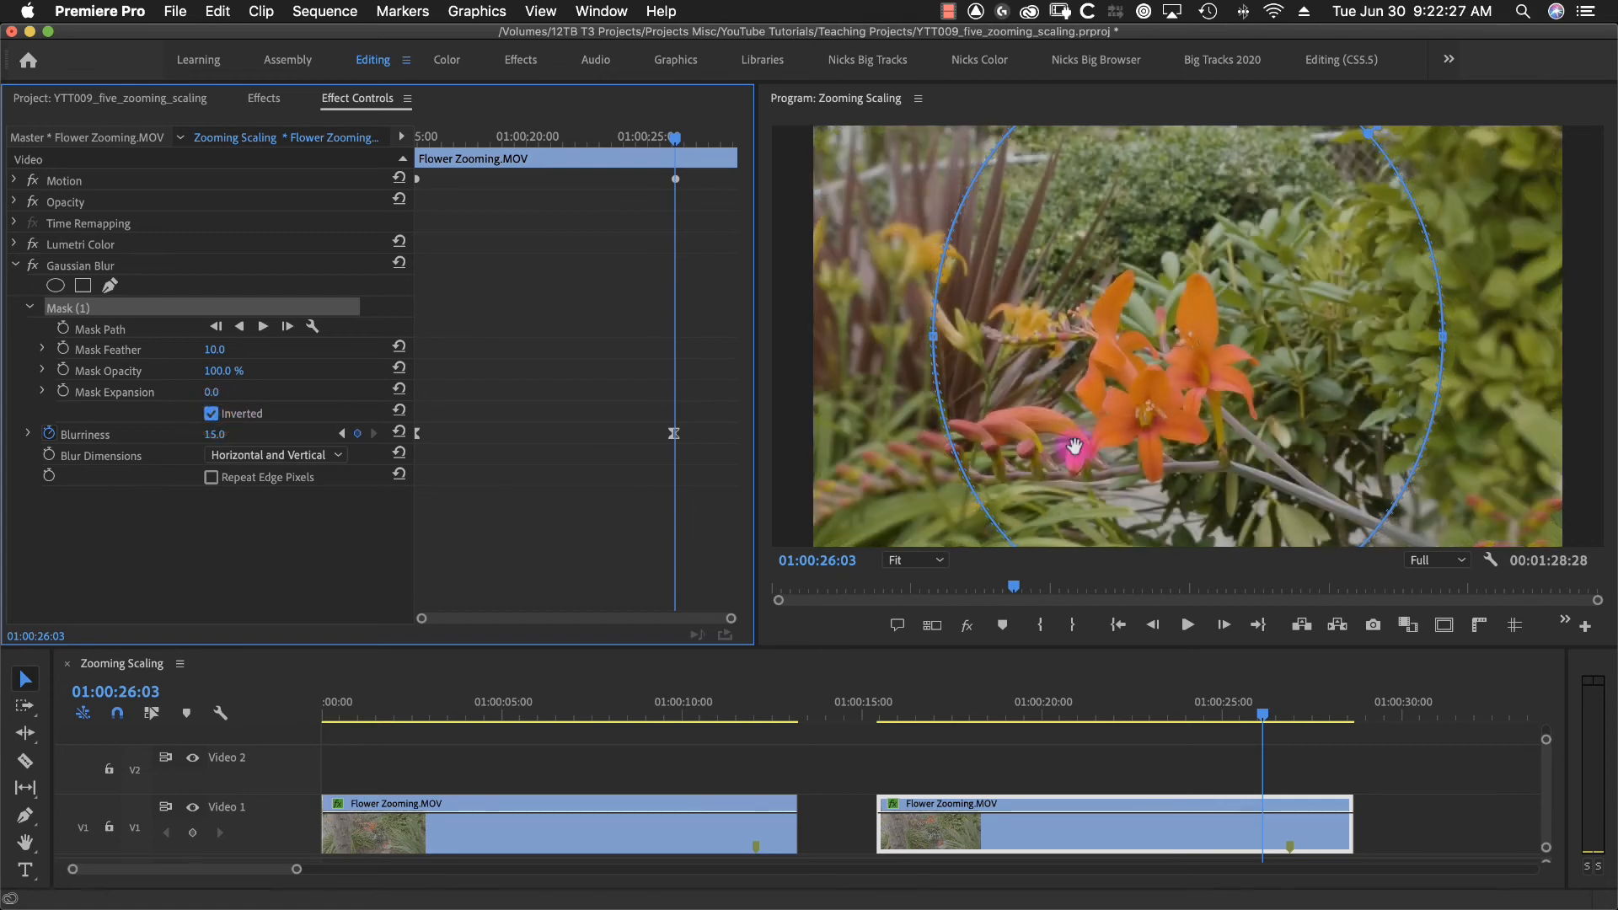
Step: Reshape the blur mask into a flatter, tilted ellipse around the orange flowers and widen its feather to about 339
{"action": "left_click", "coordinate": [923, 563]}
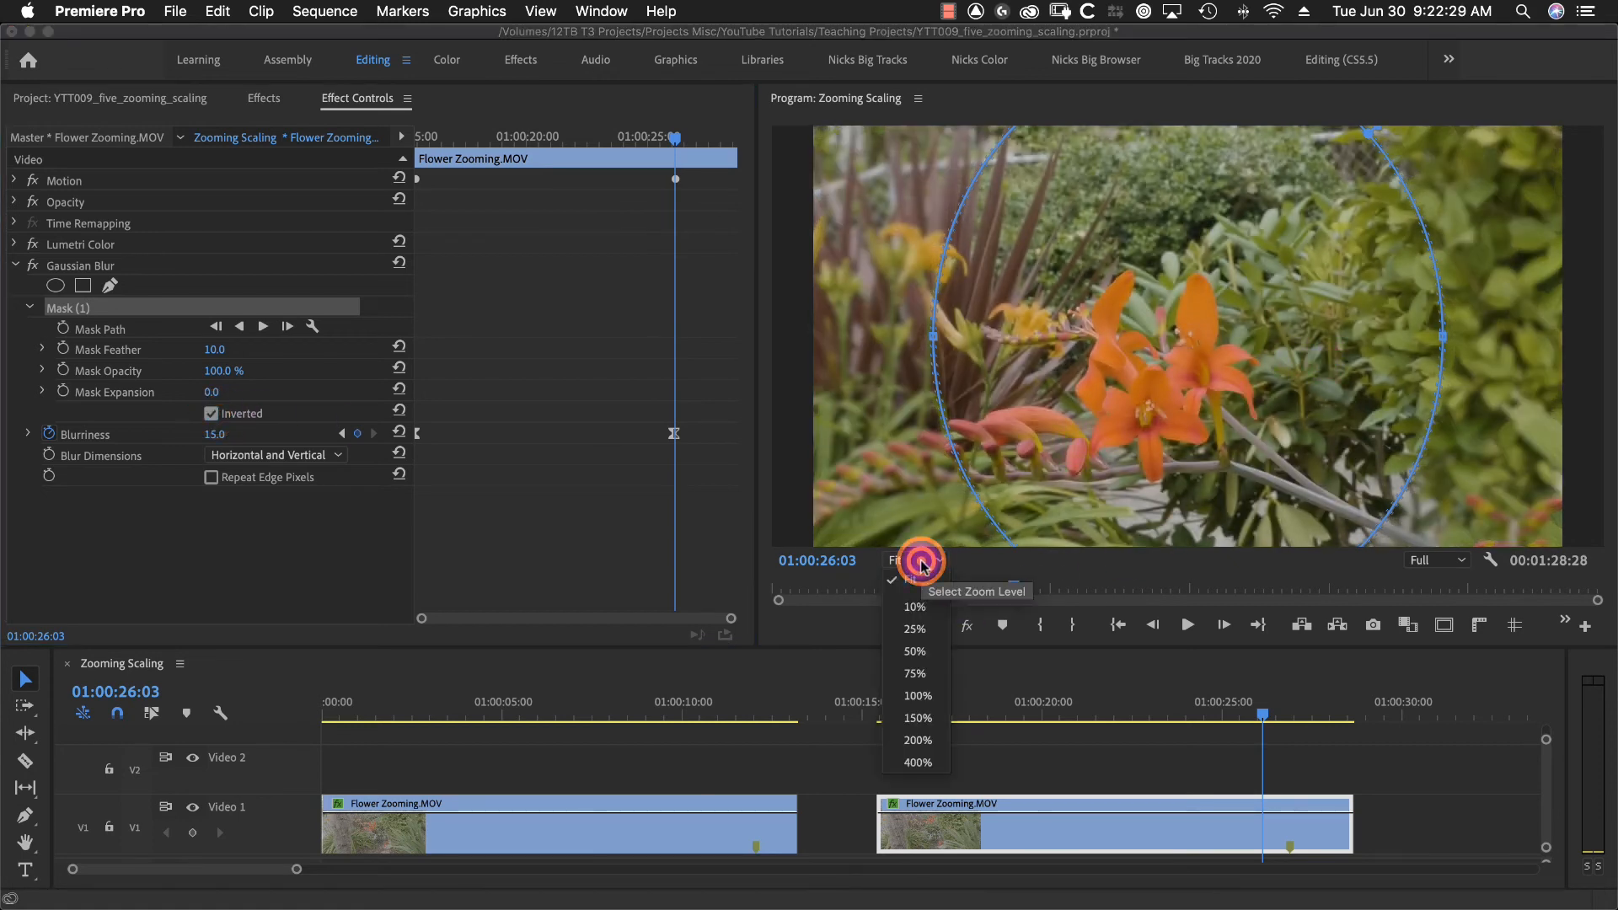
{"action": "left_click", "coordinate": [922, 653]}
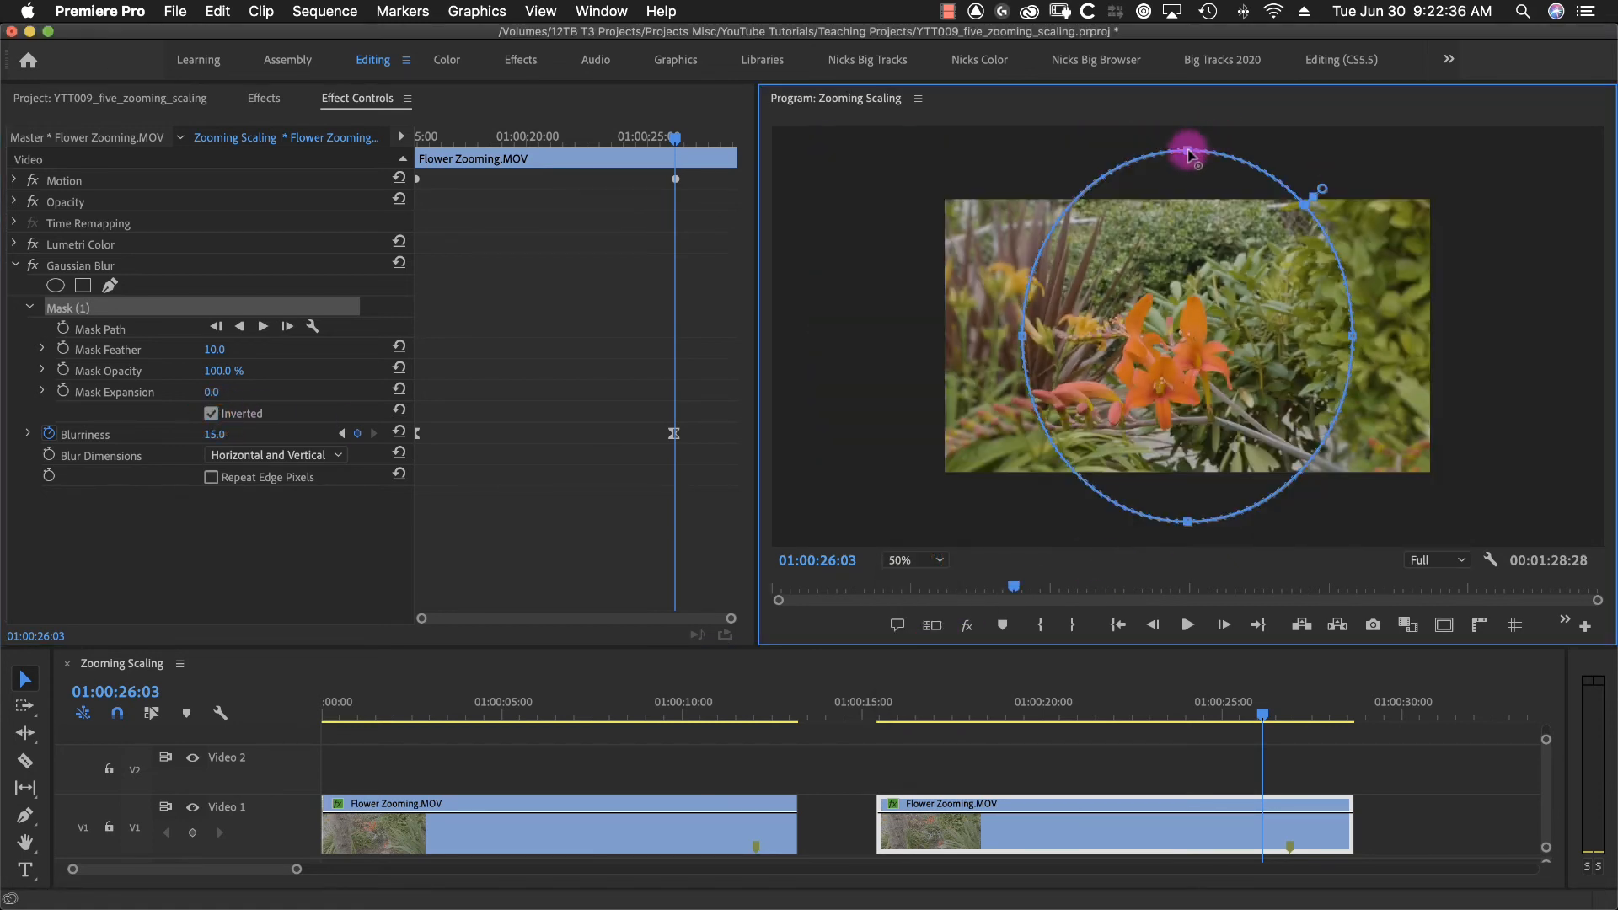
{"action": "left_click_drag", "start_coordinate": [1187, 150], "coordinate": [1185, 295]}
{"action": "left_click_drag", "start_coordinate": [1188, 522], "coordinate": [1171, 414]}
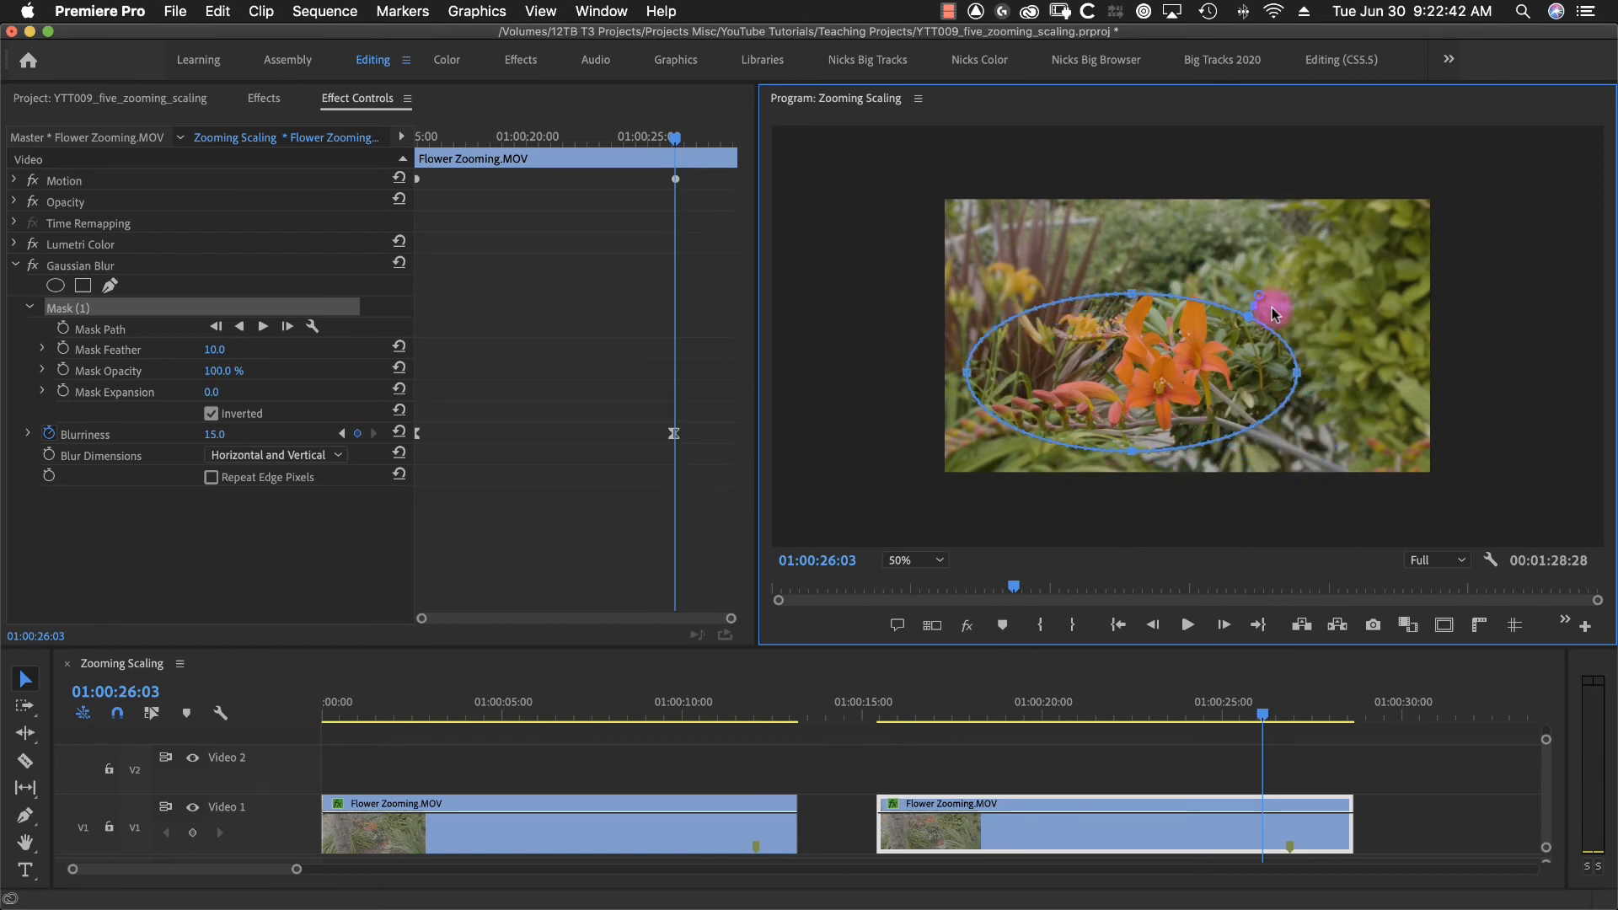
{"action": "left_click_drag", "start_coordinate": [1306, 360], "coordinate": [1296, 330]}
{"action": "left_click_drag", "start_coordinate": [1227, 260], "coordinate": [1260, 217]}
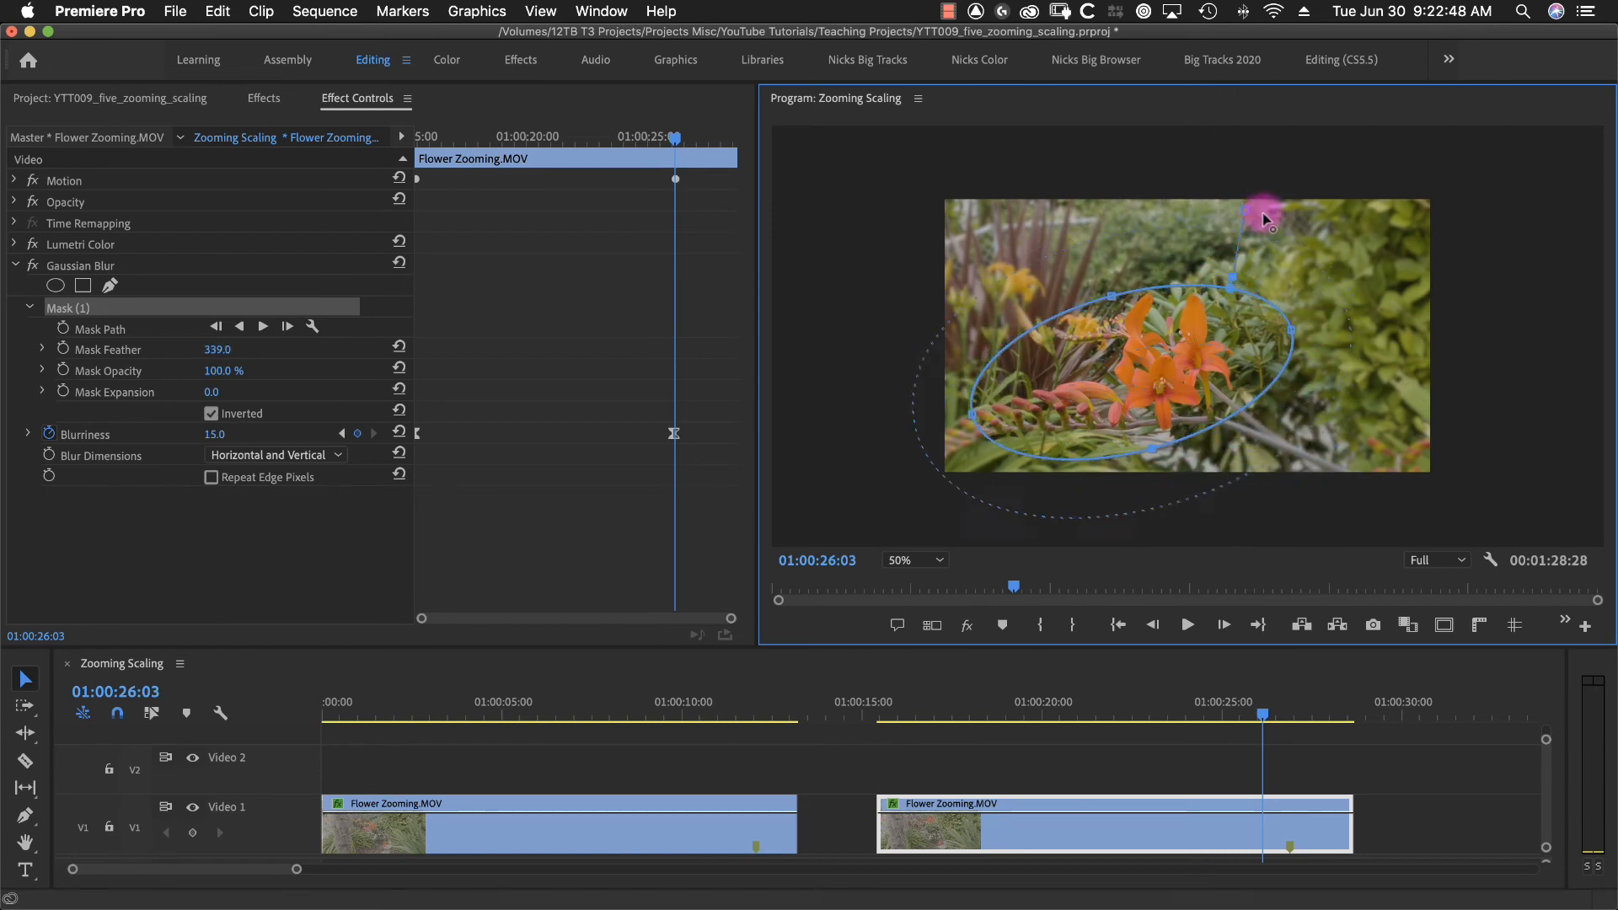